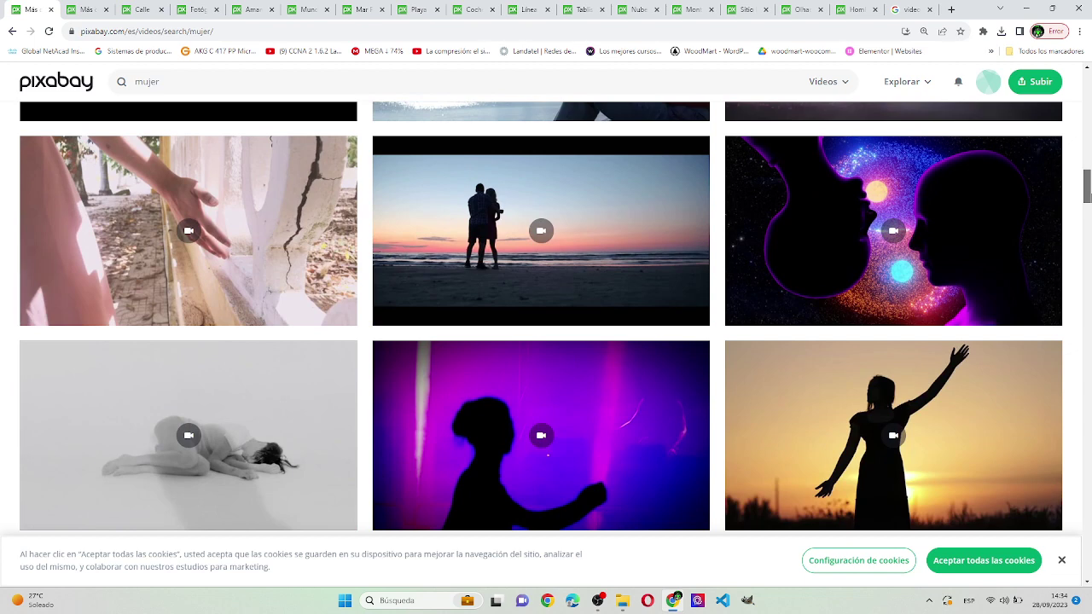
Step: Download the Pixabay video of two facing silhouettes against a starry background and dismiss the thank-you dialog
scroll(923, 348, down, 1)
scroll(924, 348, up, 3)
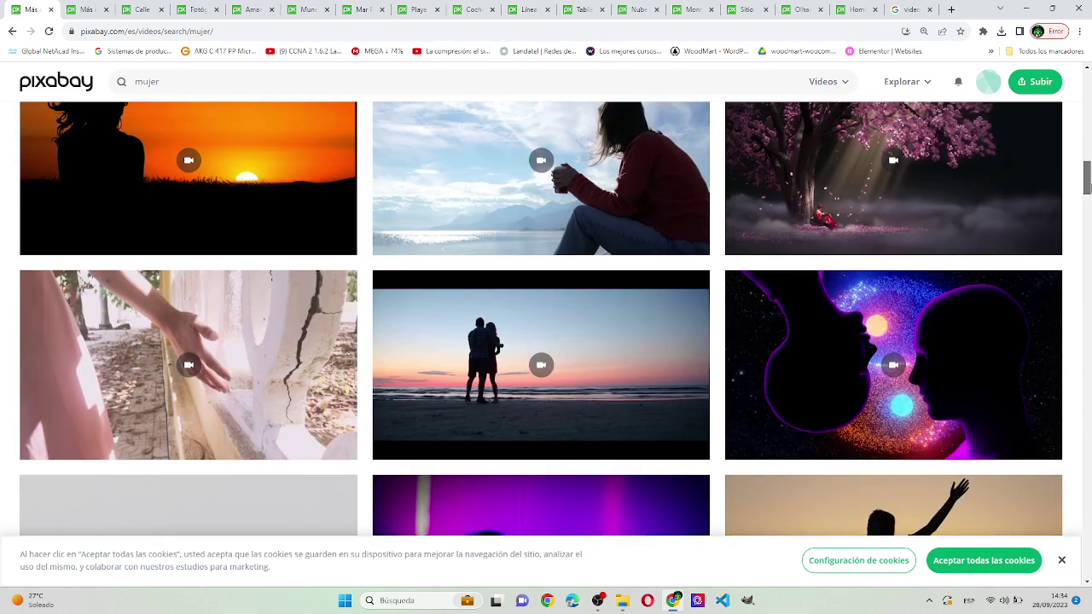
click(928, 347)
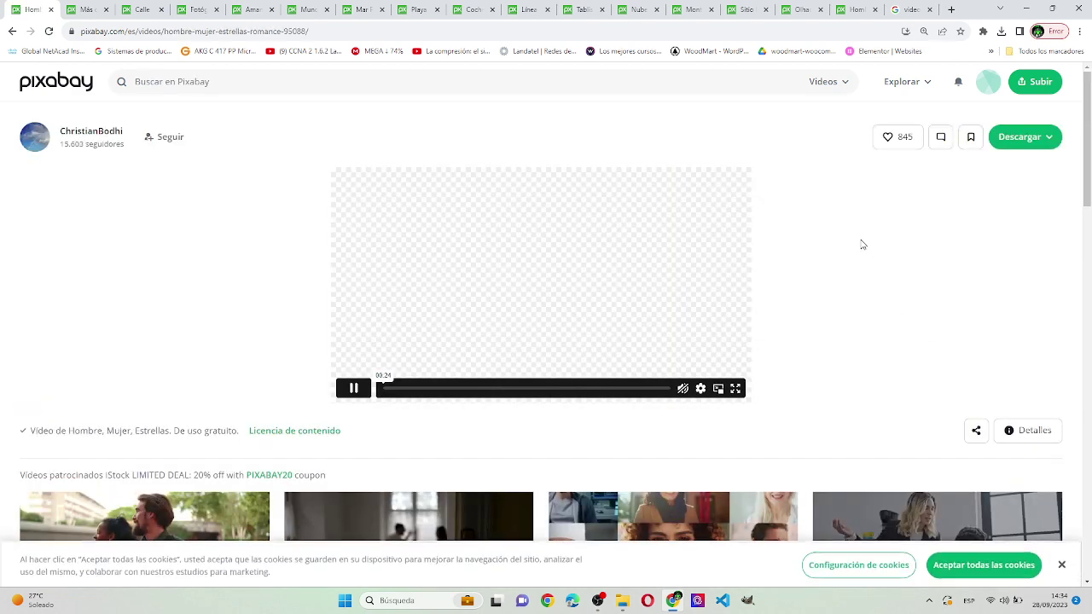
click(1021, 137)
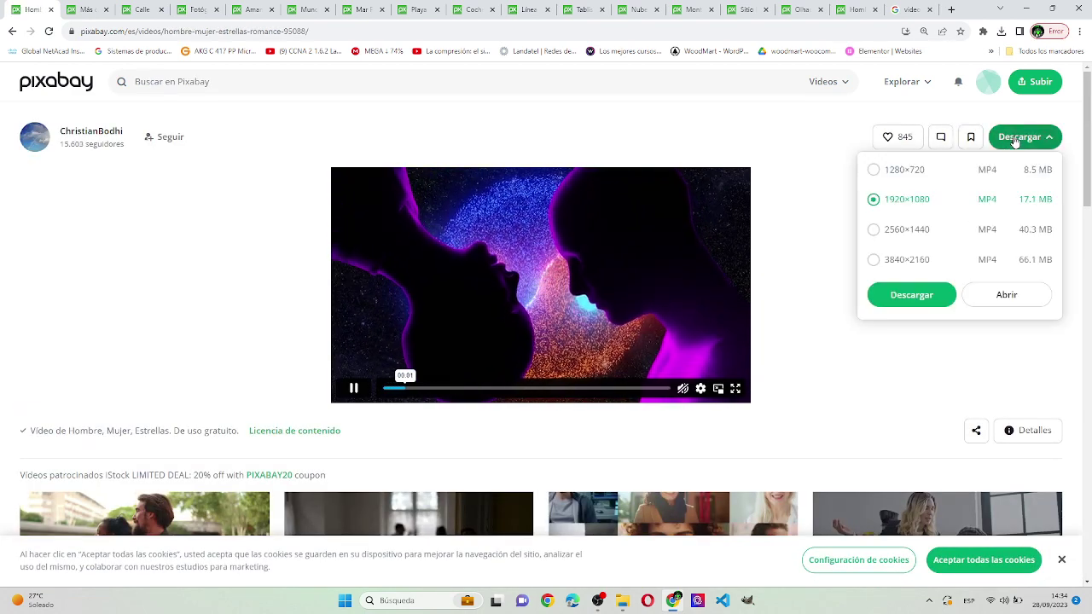
click(917, 295)
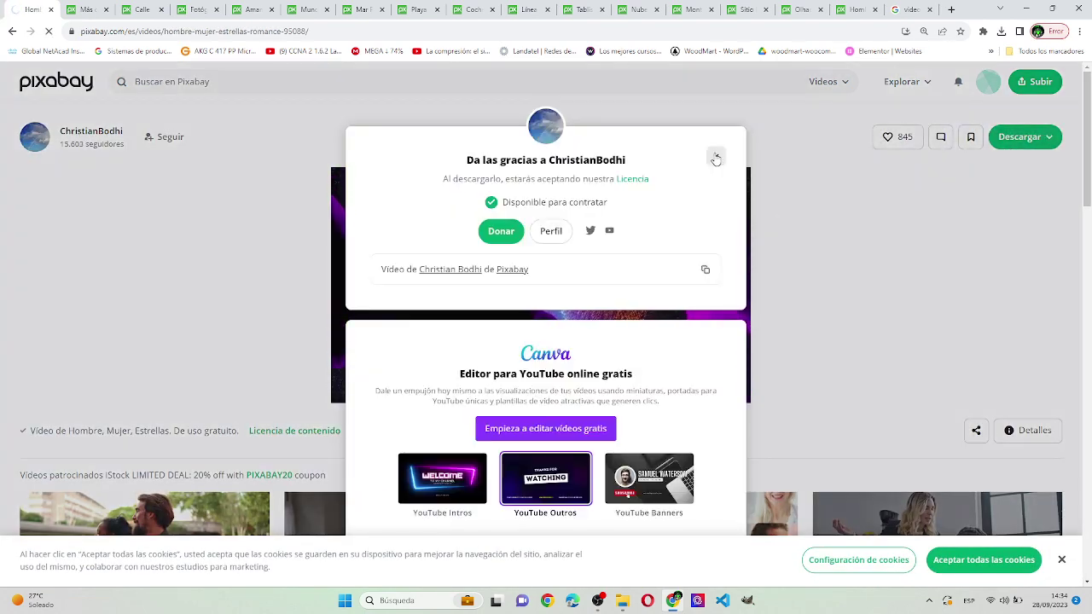
click(716, 159)
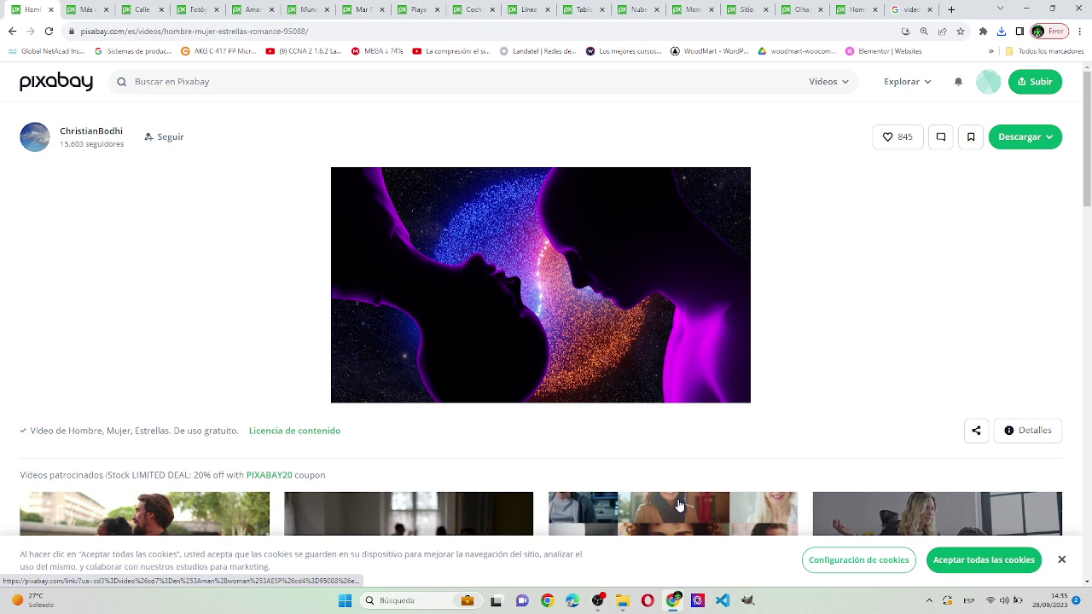
Step: Launch Adobe Premiere Pro and create a new project named "#8 video", declining to open the audio hardware preferences
key(super)
text(adob)
key(Return)
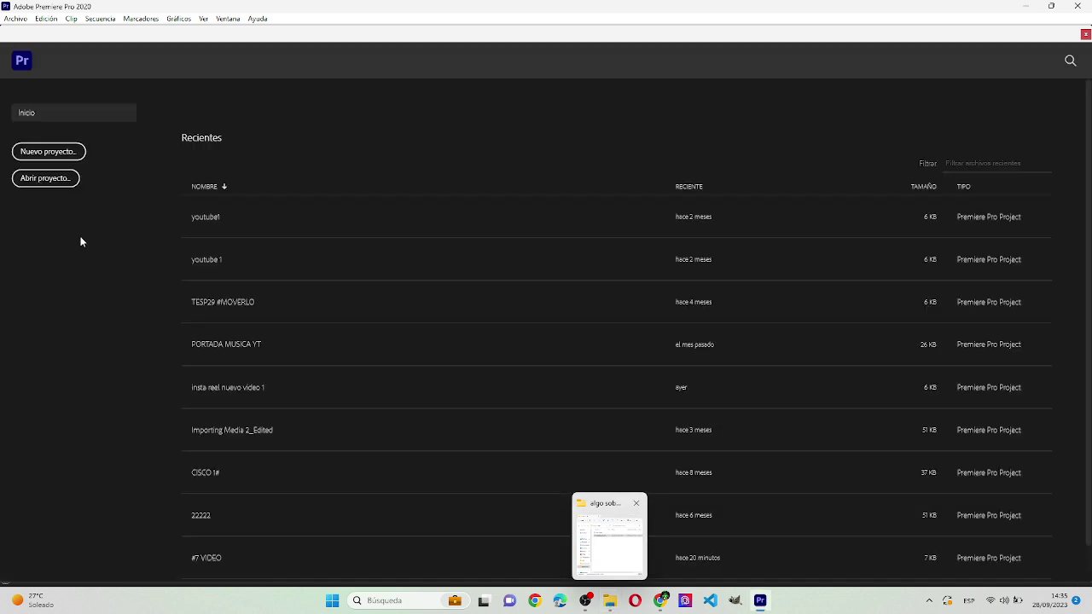
click(77, 153)
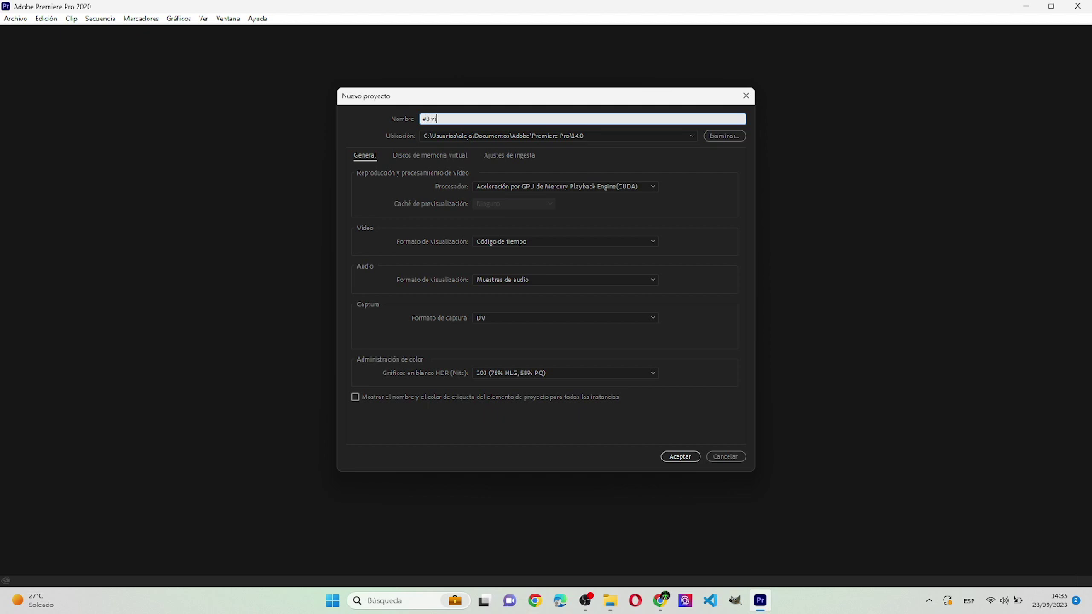
key(Return)
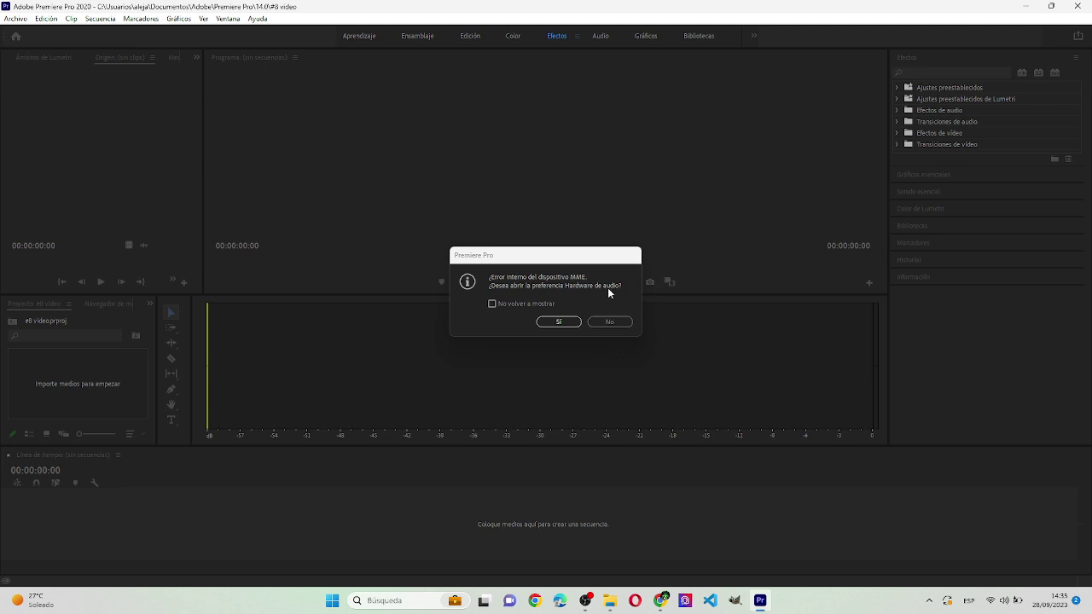
click(609, 323)
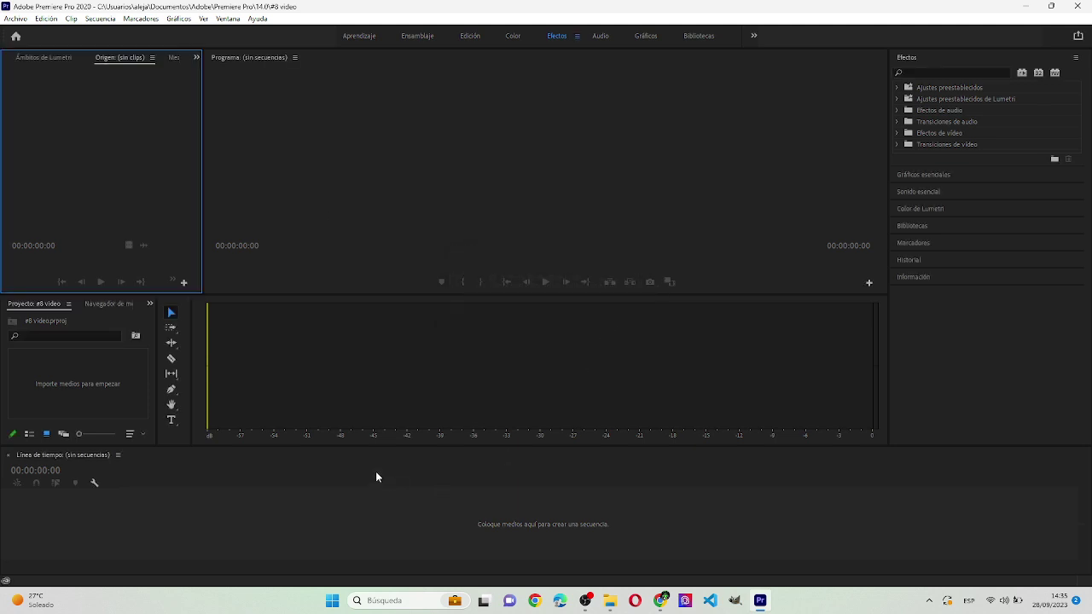
click(611, 600)
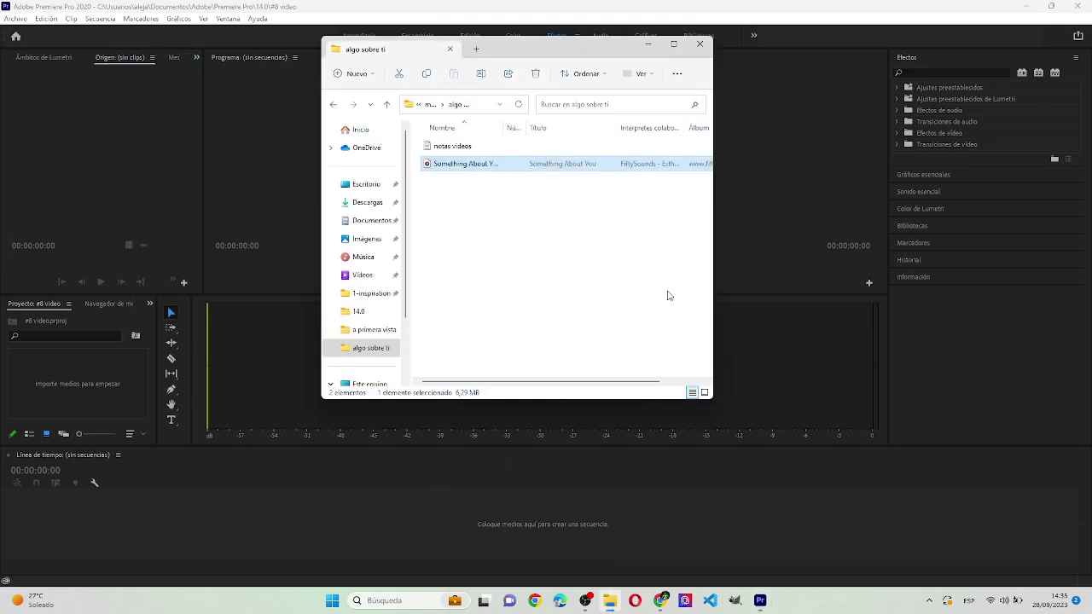
drag(478, 170, 466, 493)
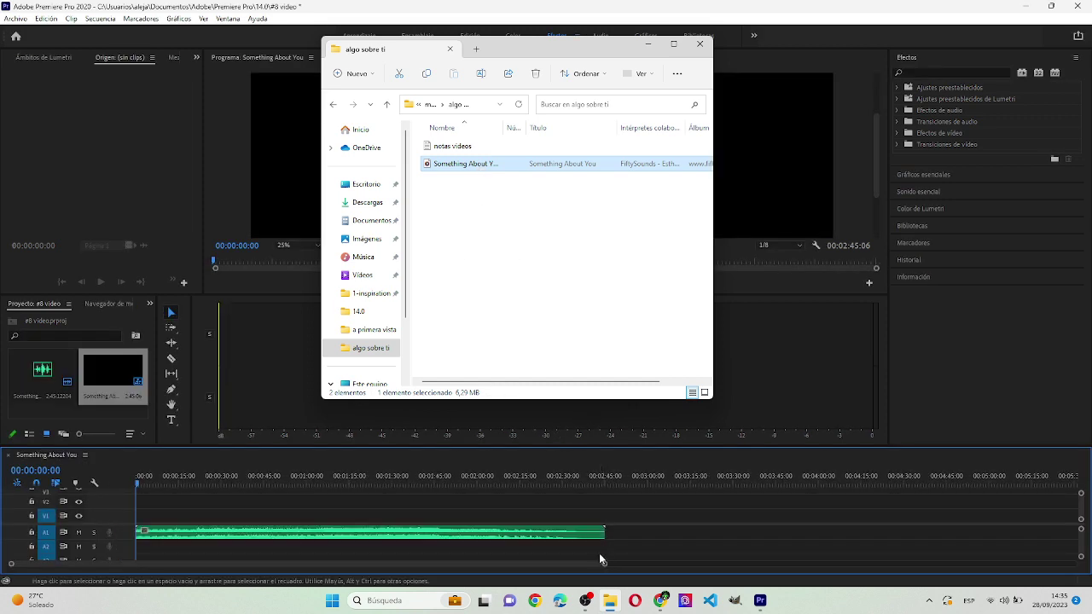
click(367, 184)
click(588, 162)
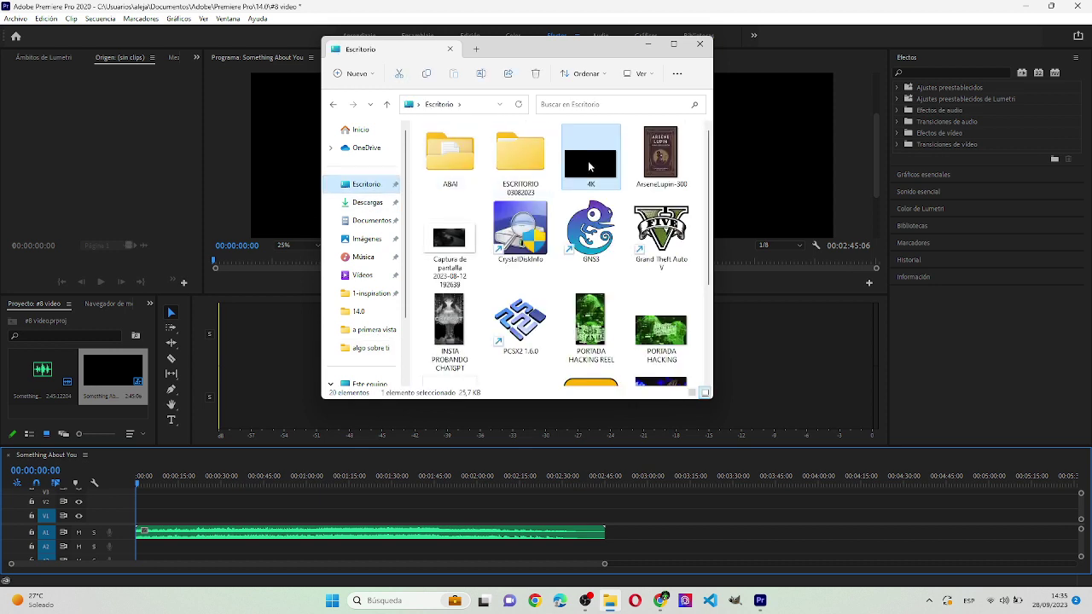
drag(587, 160, 141, 516)
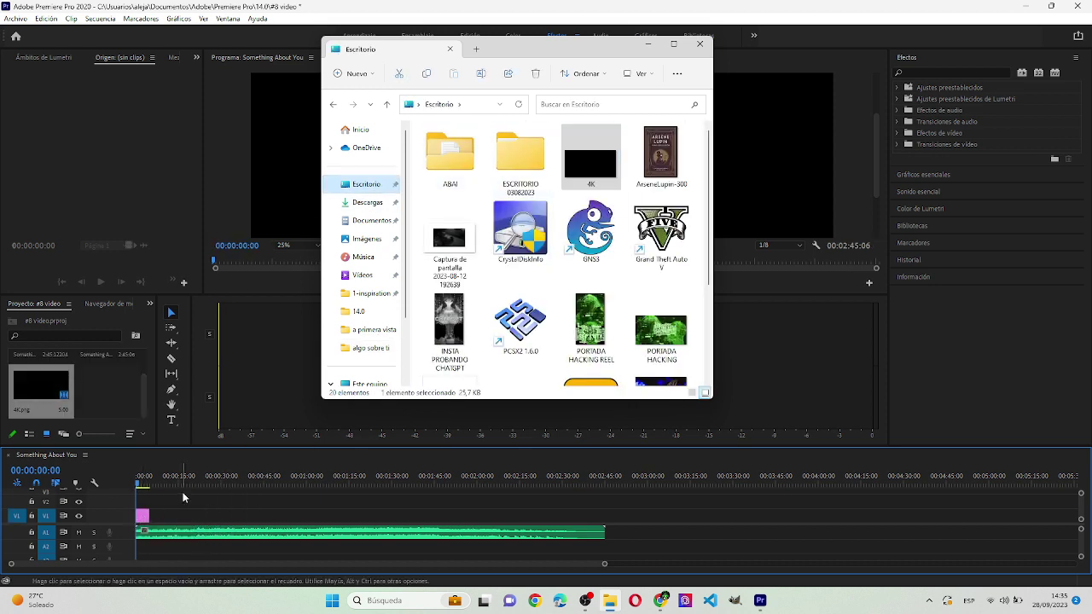
click(648, 43)
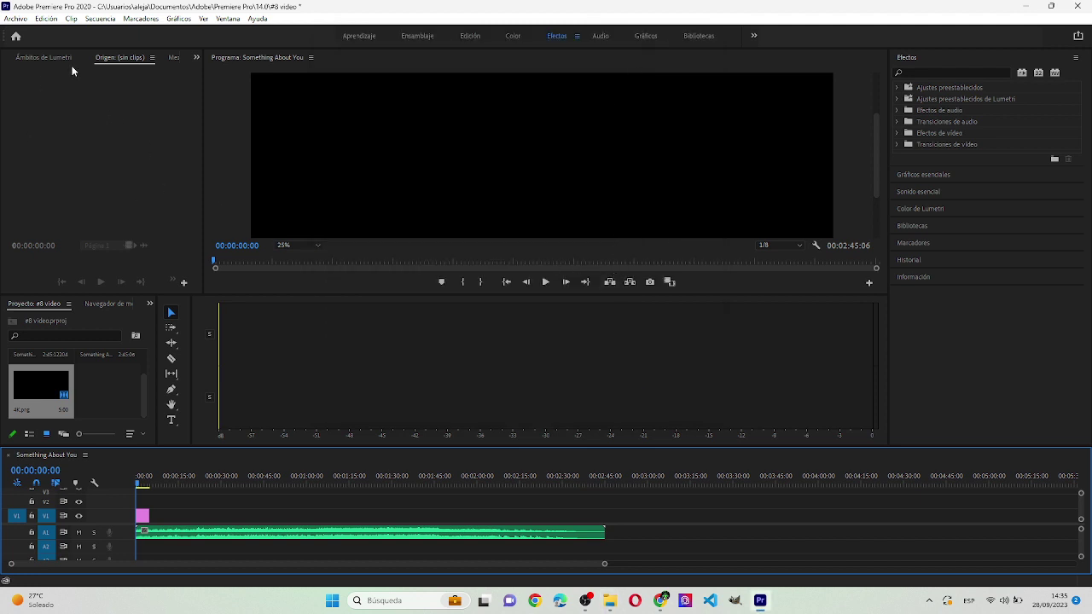
key(ctrl+z)
key(ctrl+z)
key(ctrl+z)
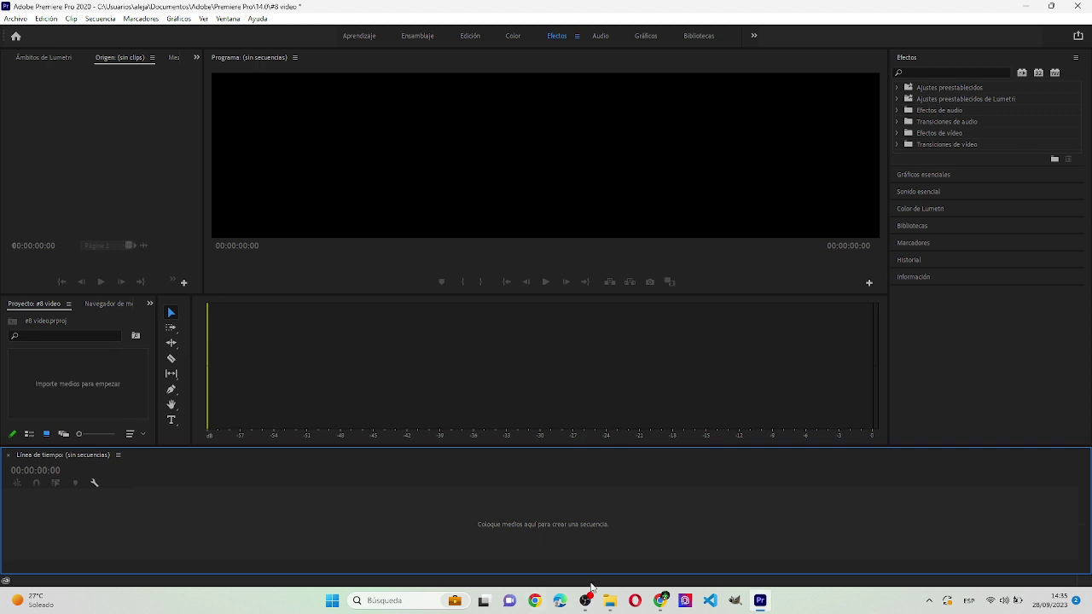
Step: Create a sequence from the desktop's 4K image and place the Something About You song from "algo sobre ti" on track A1
click(611, 604)
drag(590, 158, 278, 539)
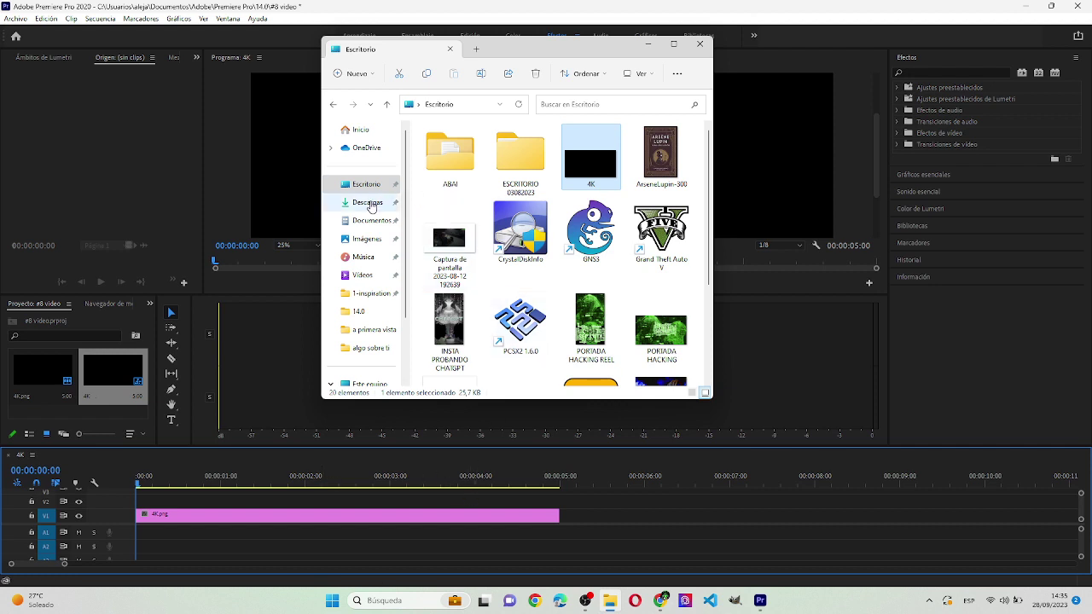
click(367, 330)
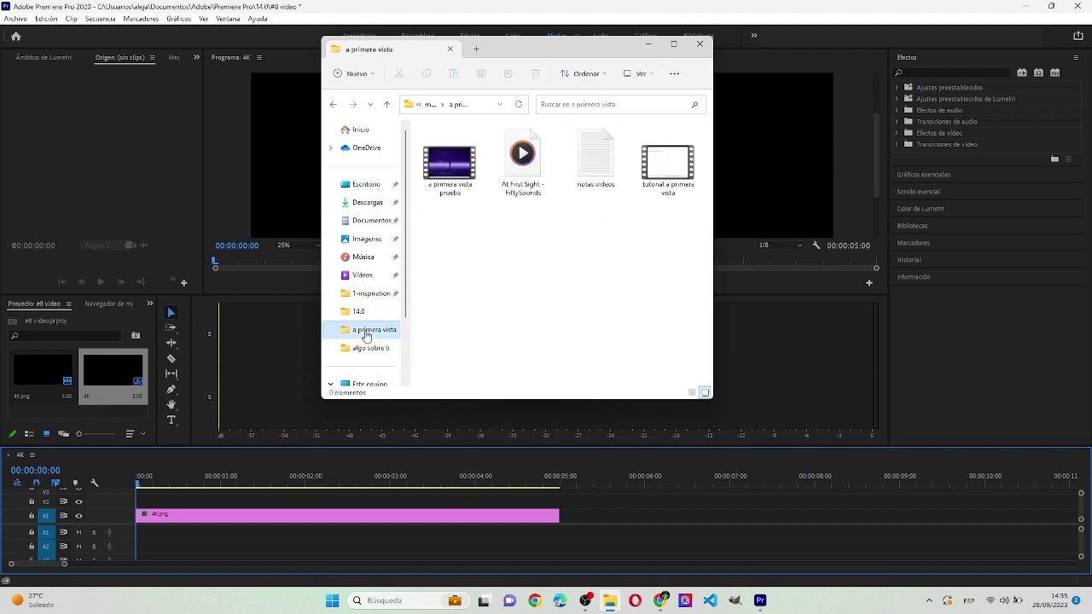
click(432, 104)
double_click(590, 174)
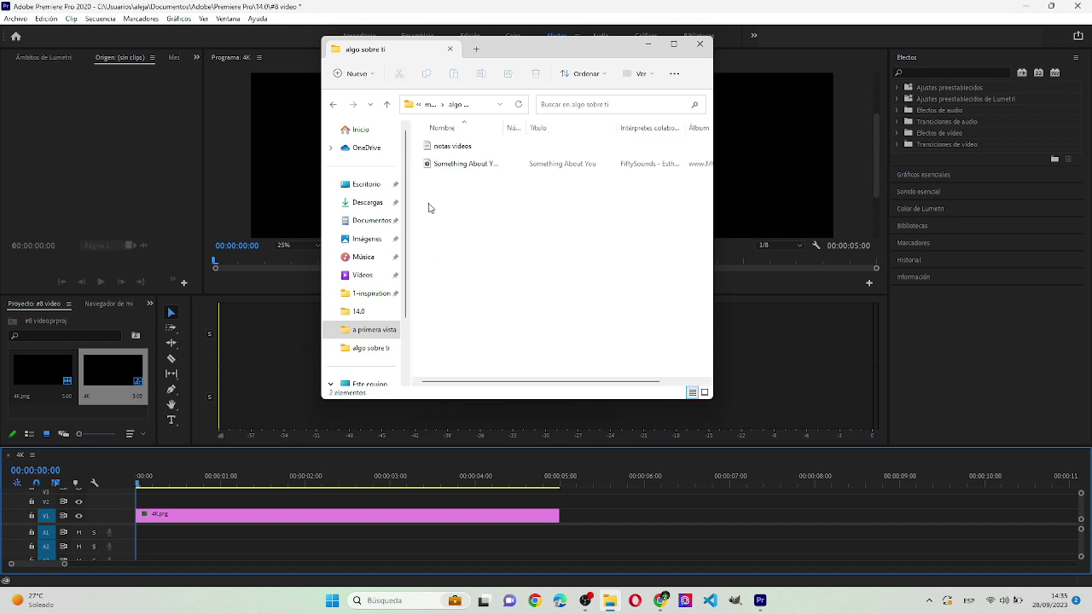
drag(451, 172, 139, 533)
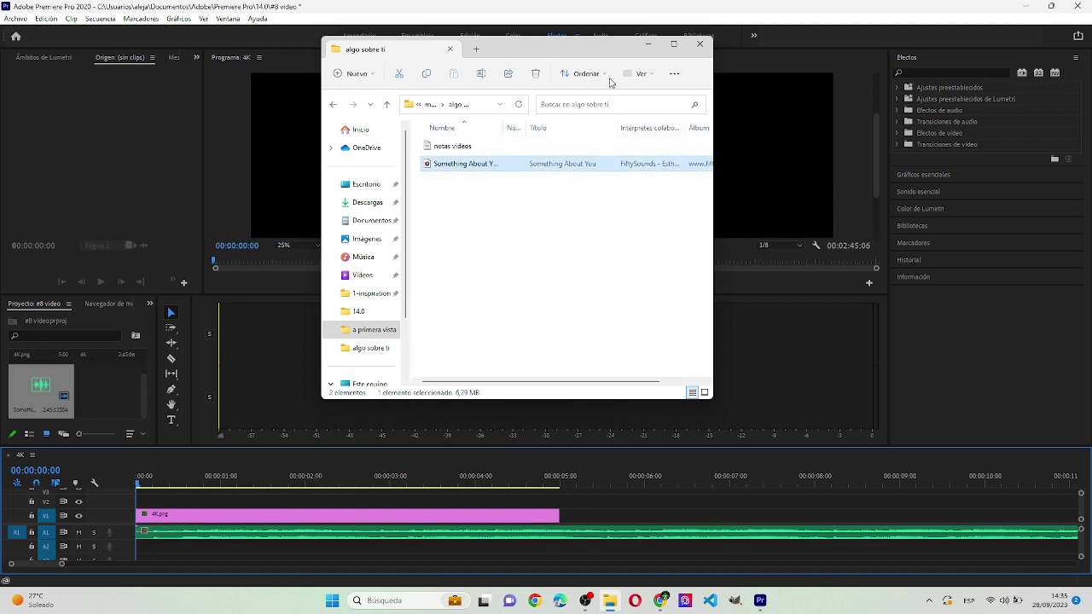
click(645, 45)
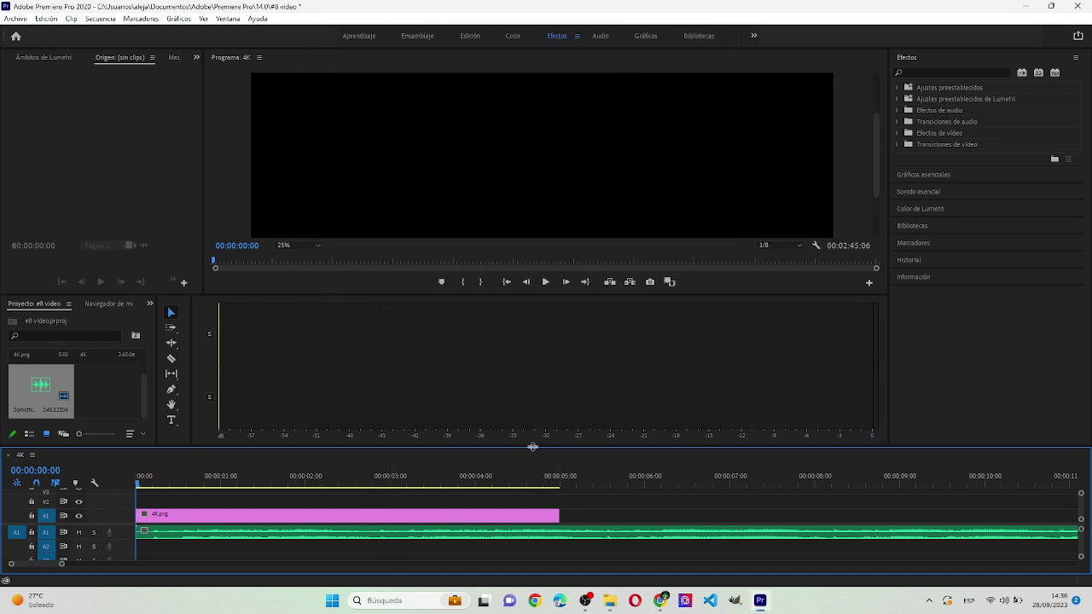
Step: Place the man_-_95088 (Original) video from Descargas at the start of track V2 and apply "Ajustar al tamaño de fotograma" to it
drag(538, 447, 540, 370)
click(612, 602)
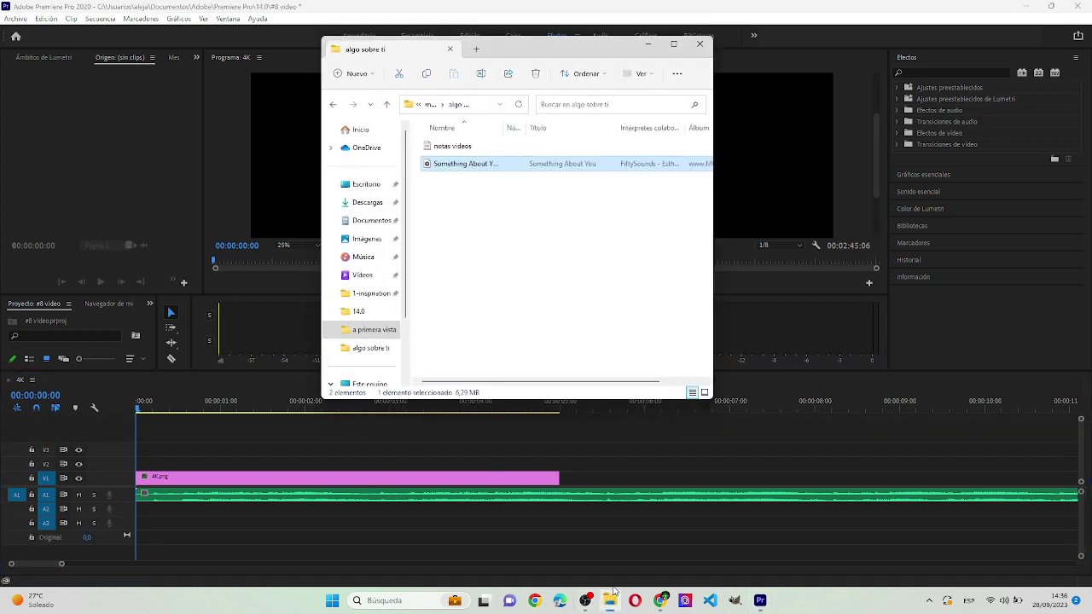
click(372, 202)
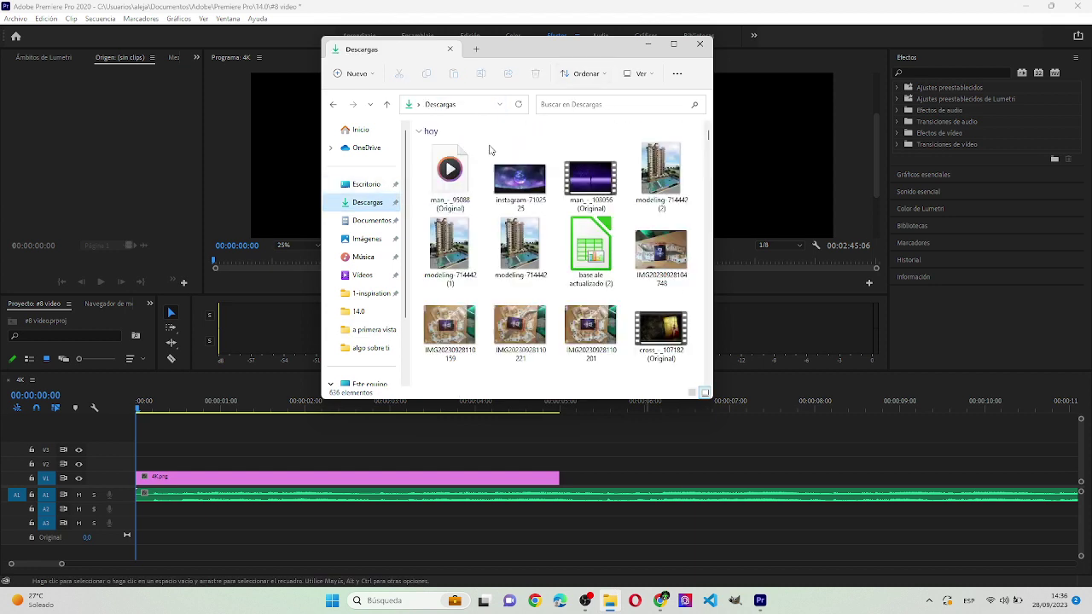
drag(450, 179, 92, 466)
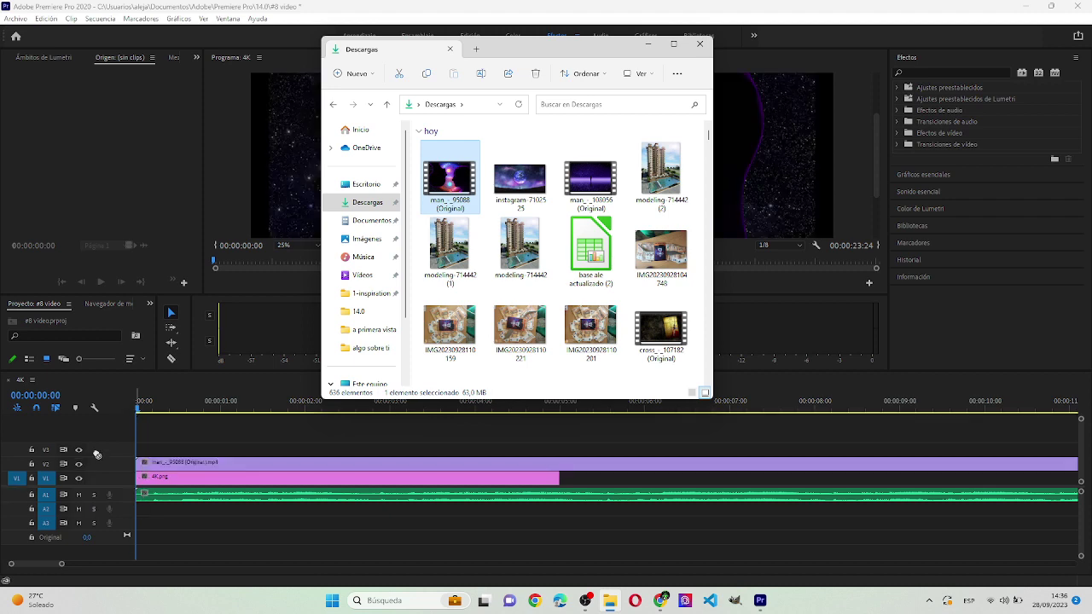
right_click(253, 465)
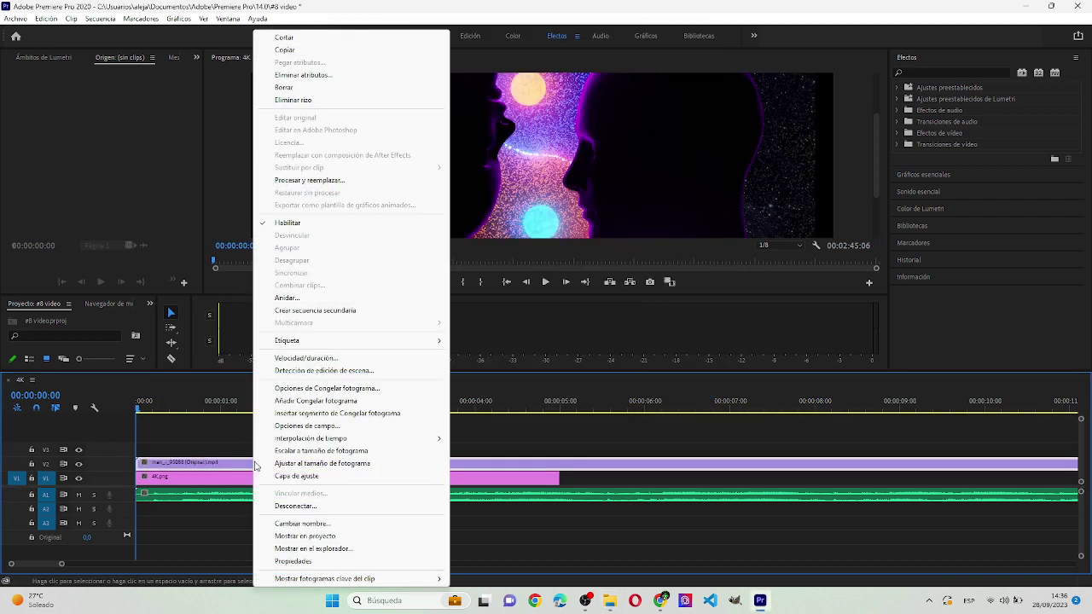
click(332, 463)
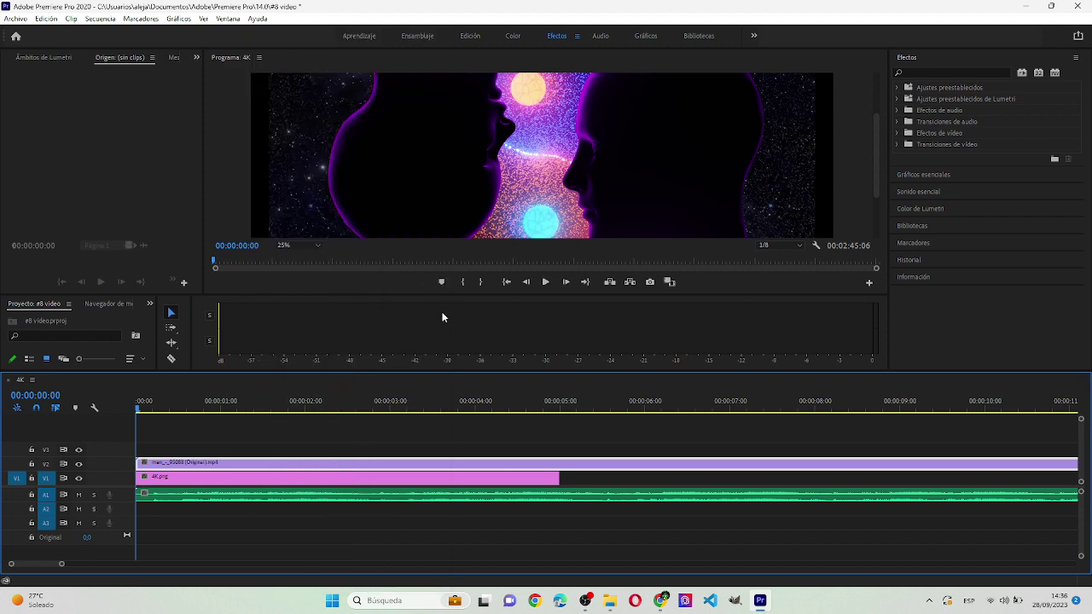
Step: Switch to the Edición workspace and enlarge the program monitor until the whole video frame is shown
drag(459, 295, 452, 435)
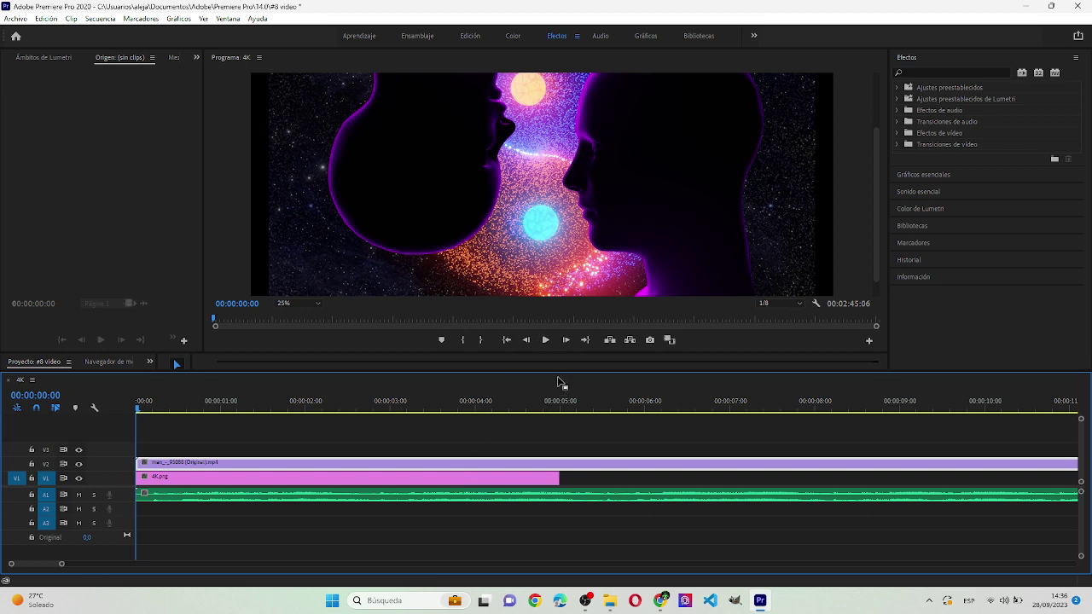
drag(546, 371, 542, 485)
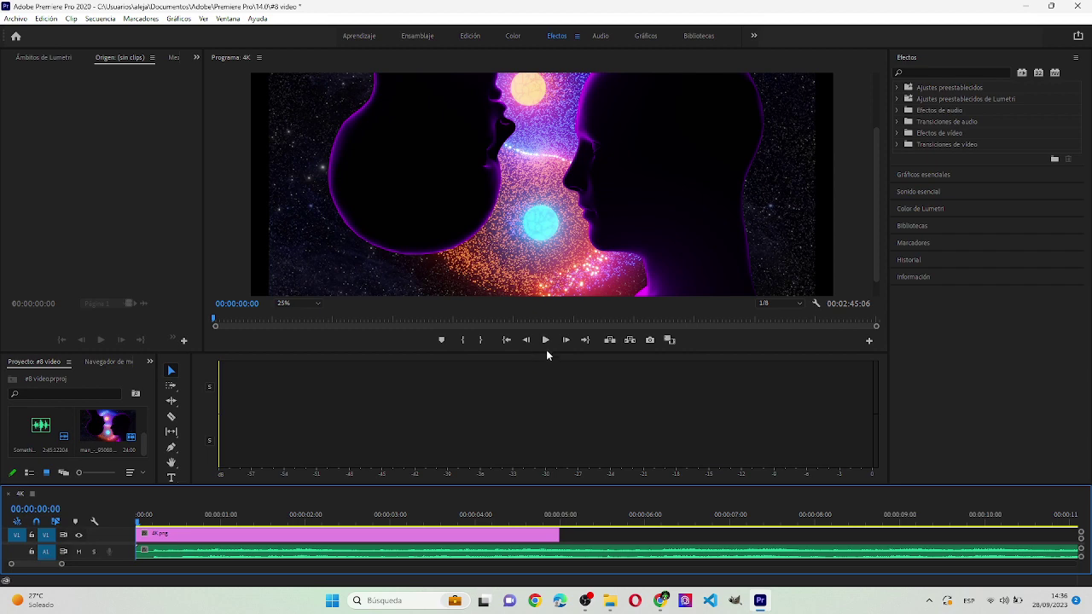
drag(547, 355, 553, 449)
click(468, 38)
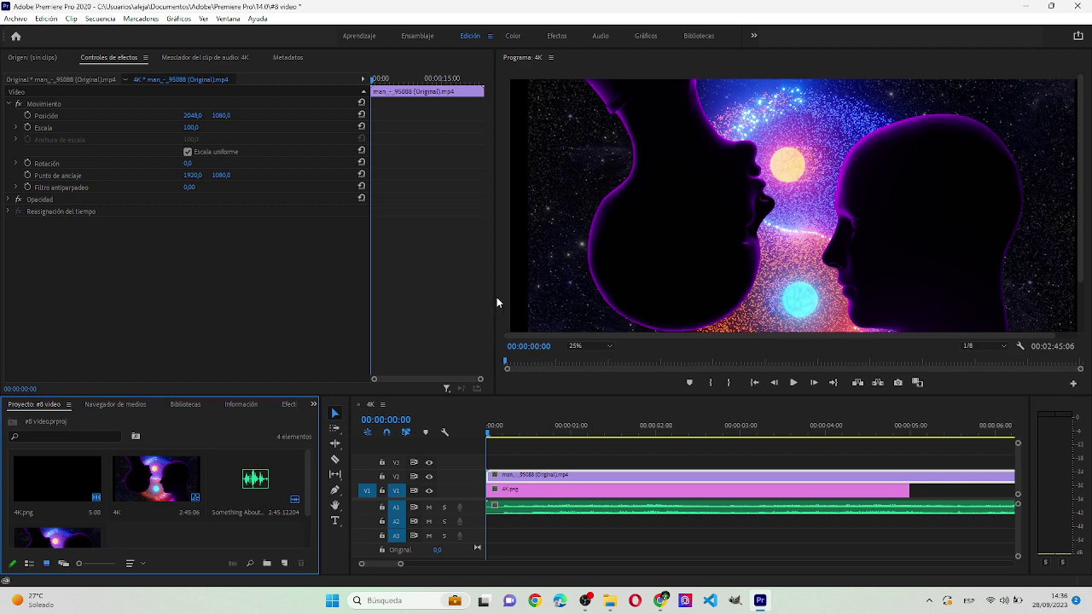
drag(496, 302, 249, 312)
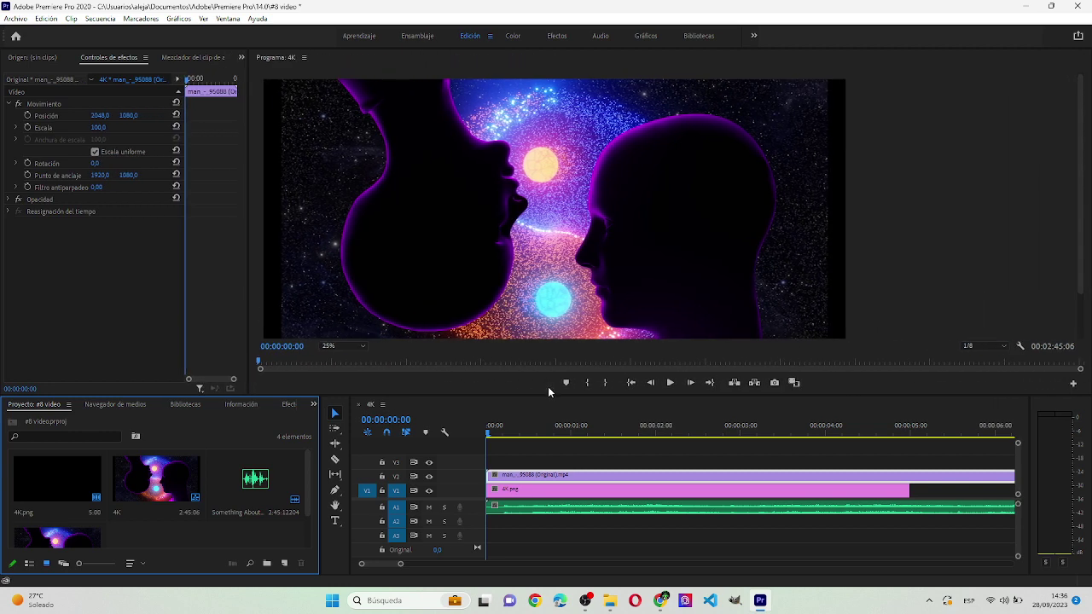
drag(548, 394, 550, 499)
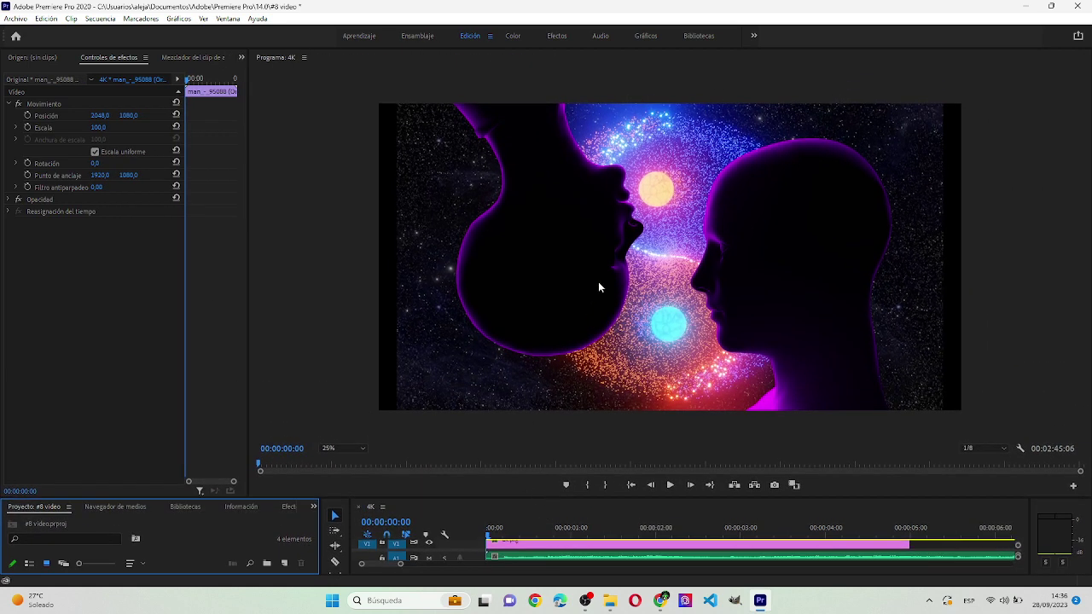
Step: Scale the silhouettes clip to about 107.4 so it fills the frame, play a short preview, and enlarge the timeline area
click(602, 287)
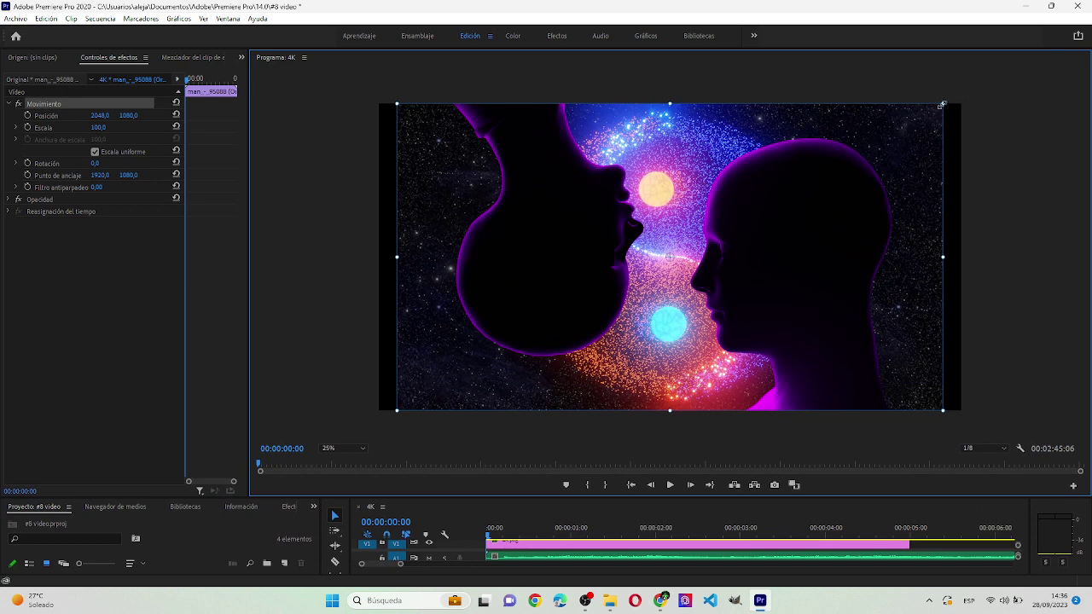
drag(941, 105, 960, 92)
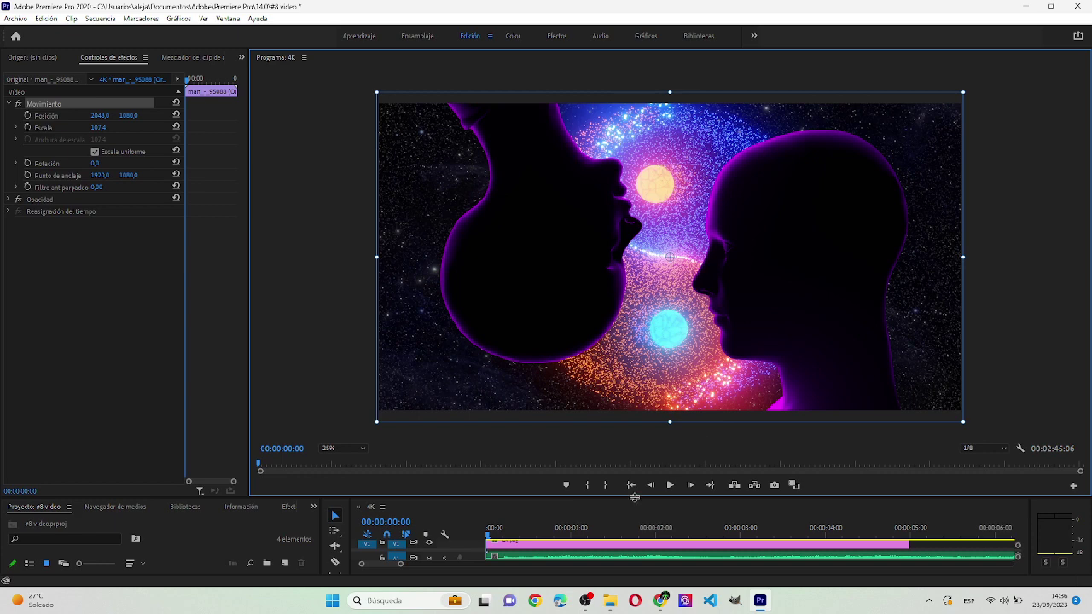
click(670, 485)
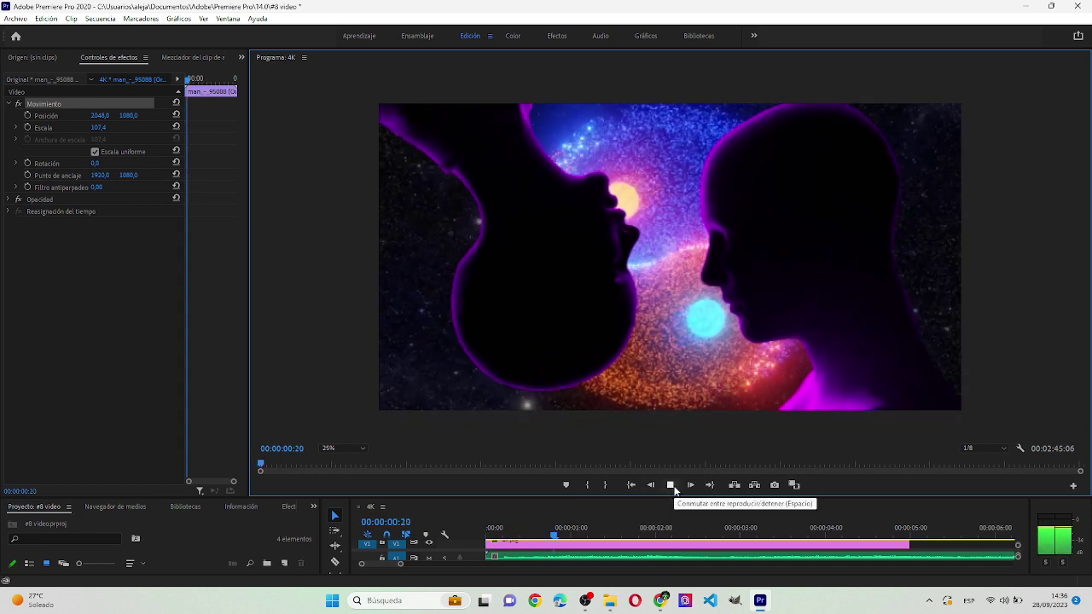
click(670, 484)
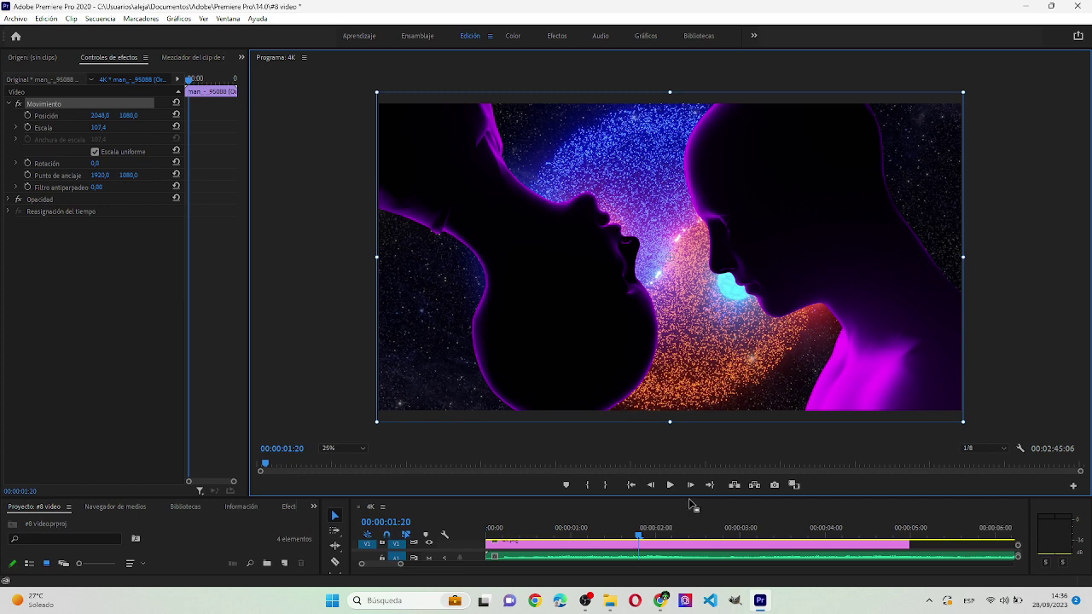
drag(689, 497, 708, 307)
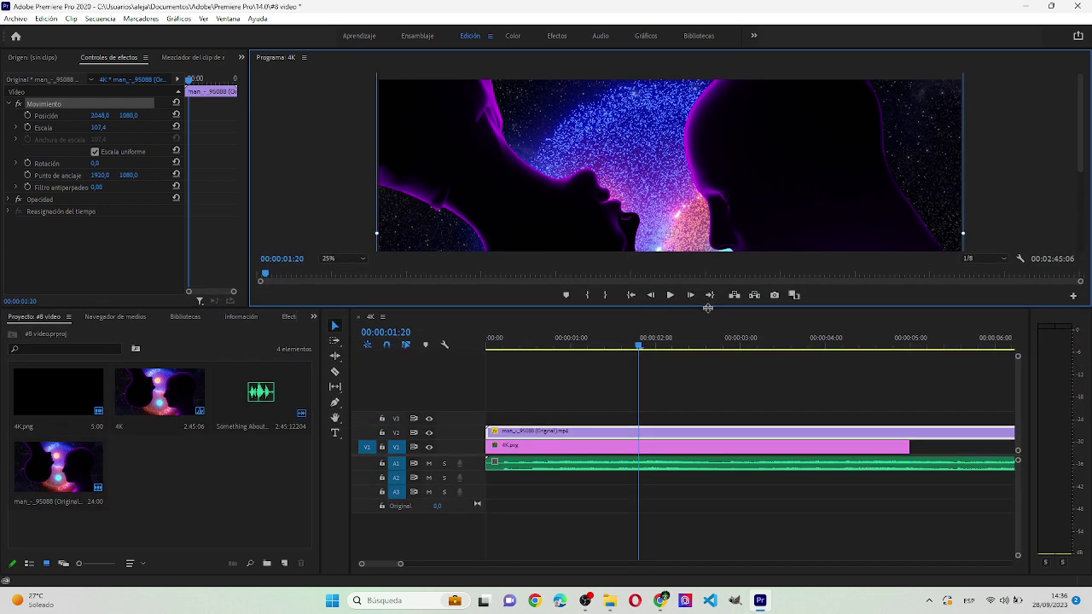
click(602, 607)
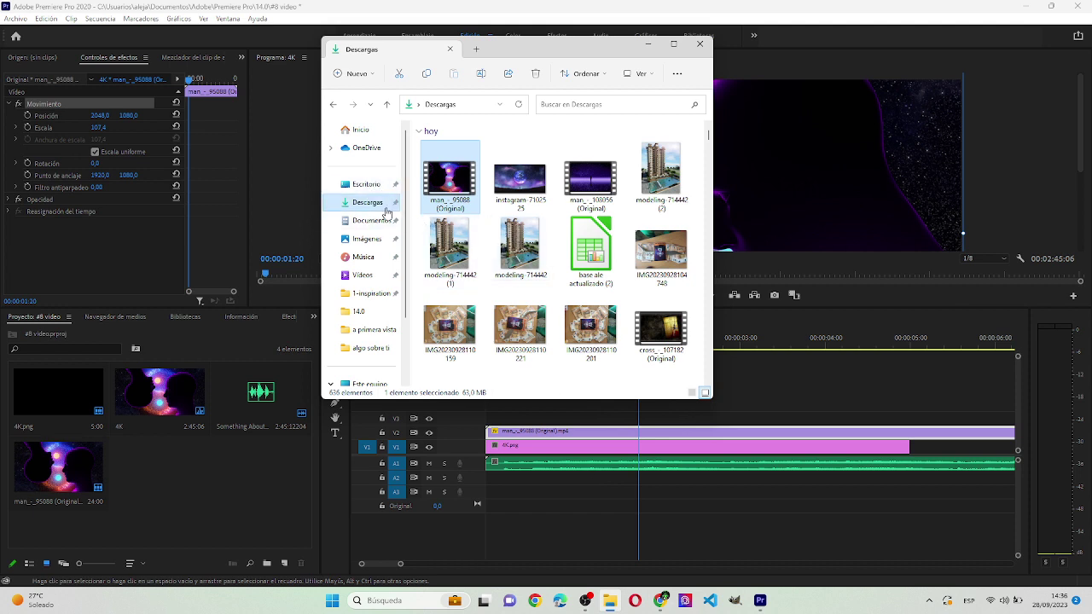
click(358, 310)
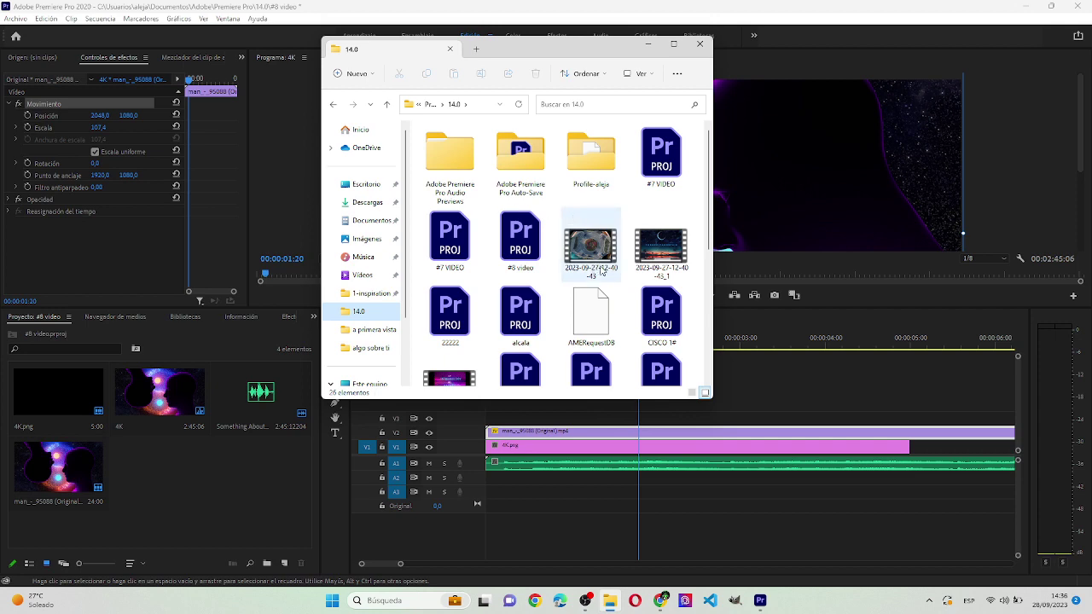
drag(646, 322, 486, 418)
click(648, 44)
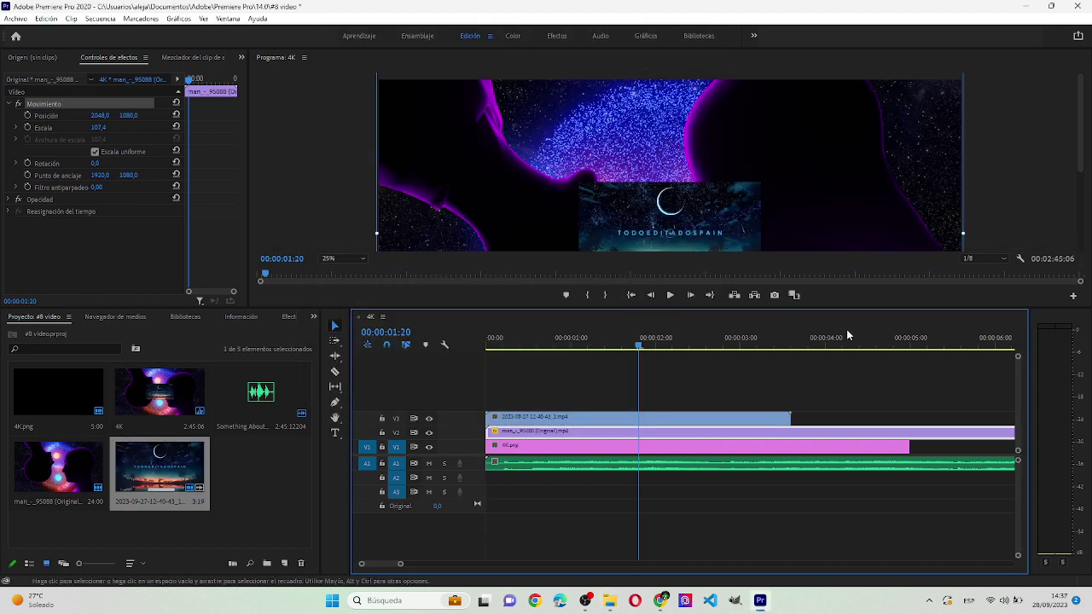
right_click(565, 418)
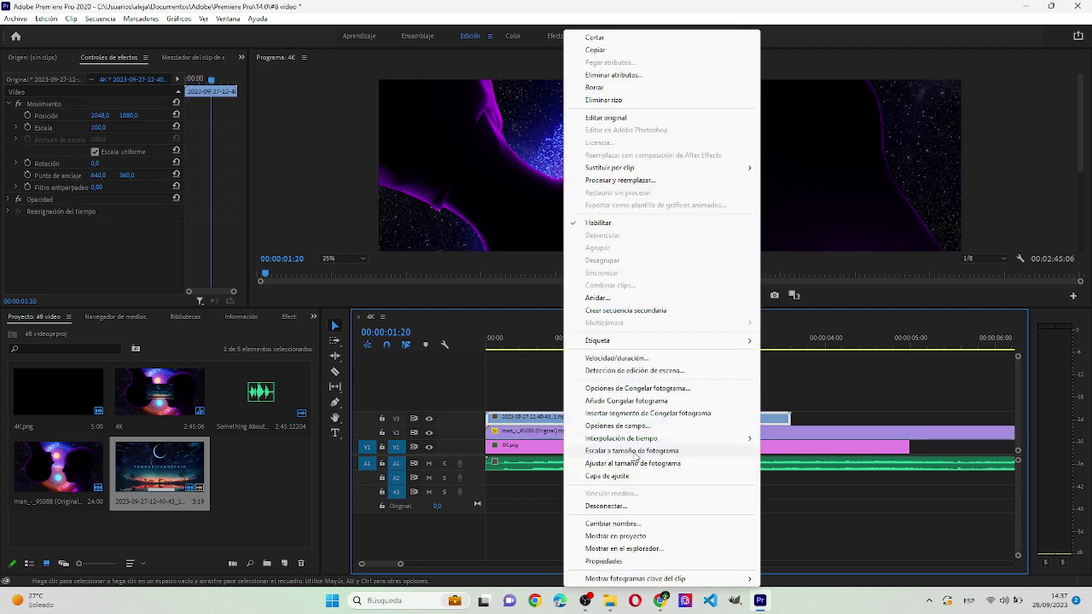
click(633, 463)
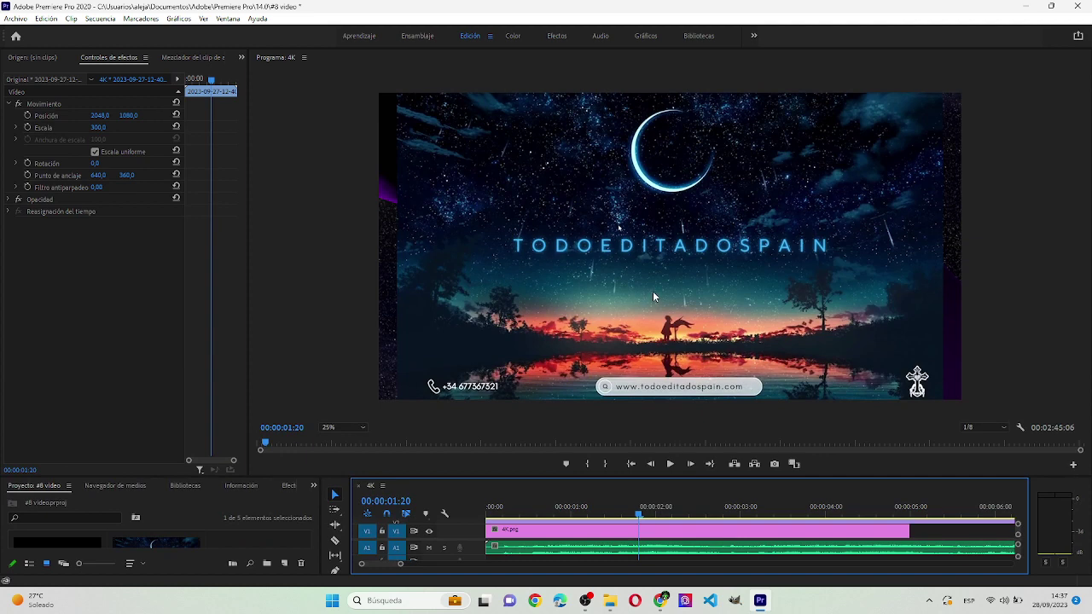
Step: Scale the TODOEDITADOSPAIN intro clip on V3 to about 253 so the silhouettes video shows as a border around it
click(653, 296)
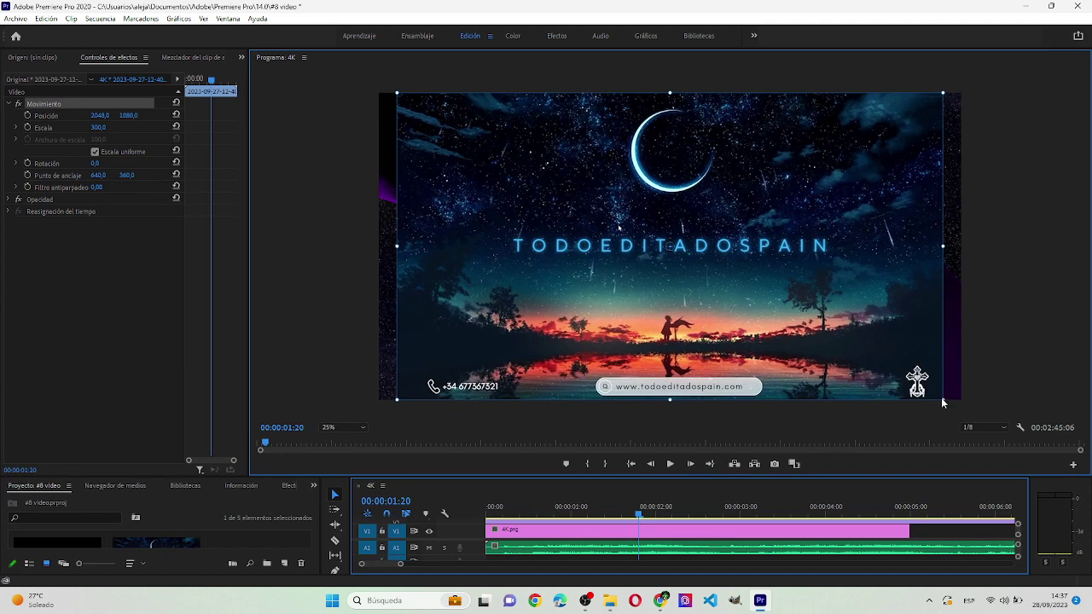
drag(943, 399, 889, 363)
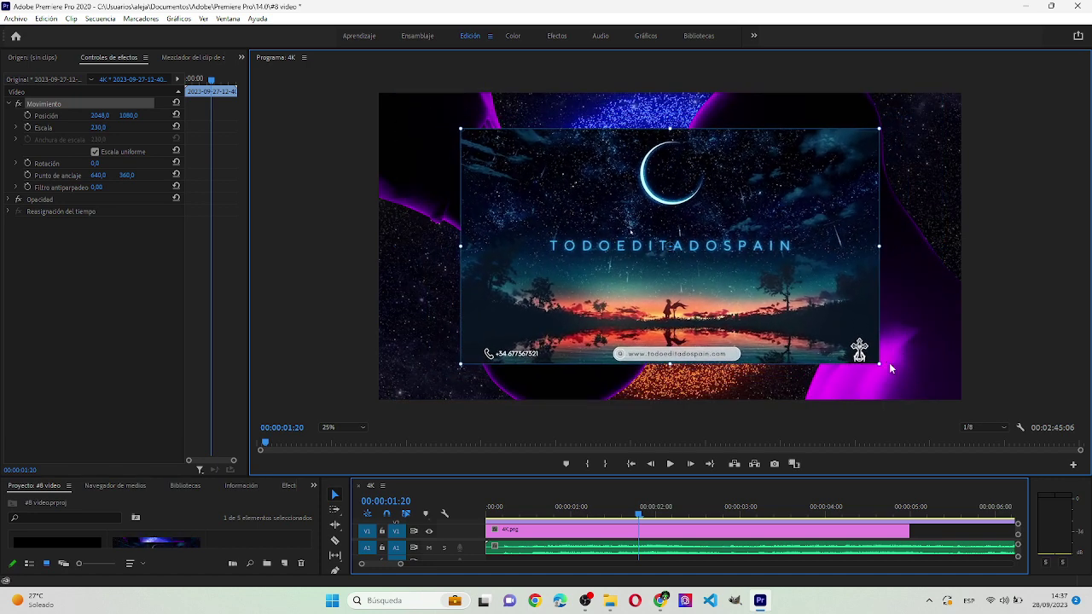
click(889, 365)
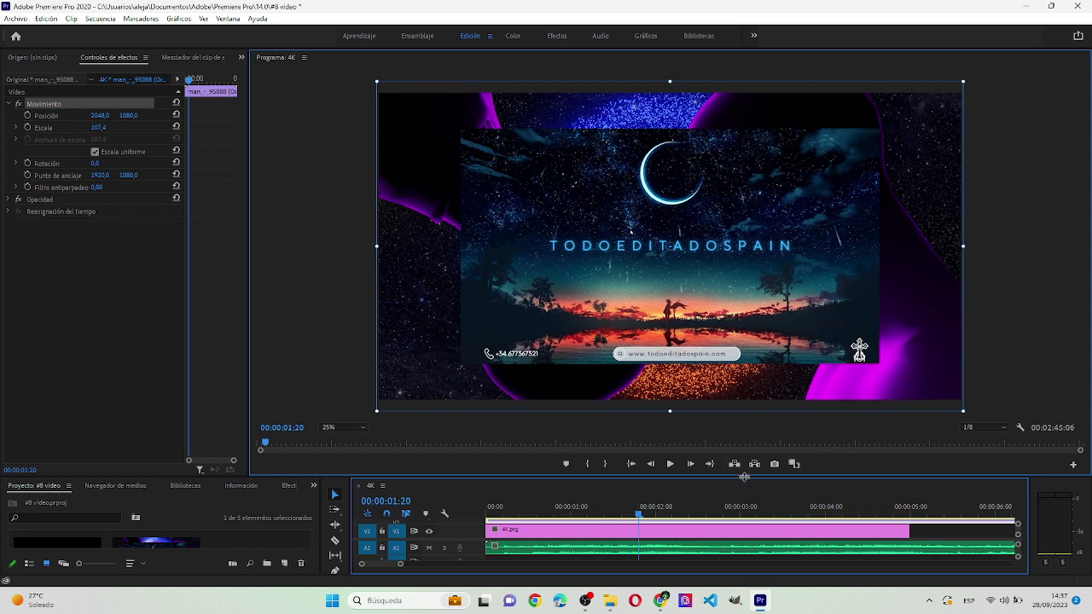
drag(743, 477, 743, 360)
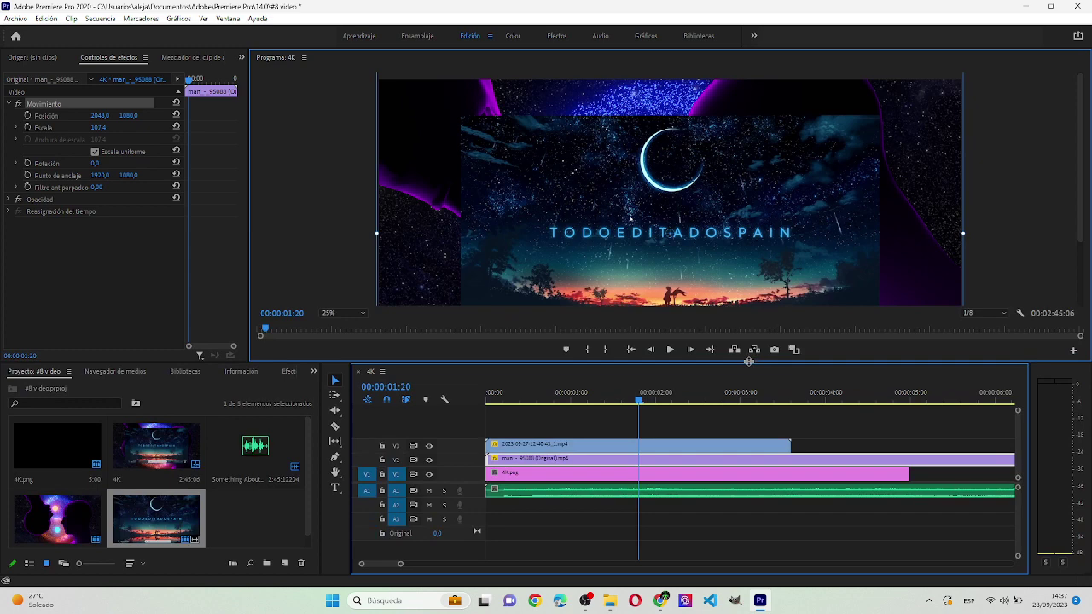
click(646, 443)
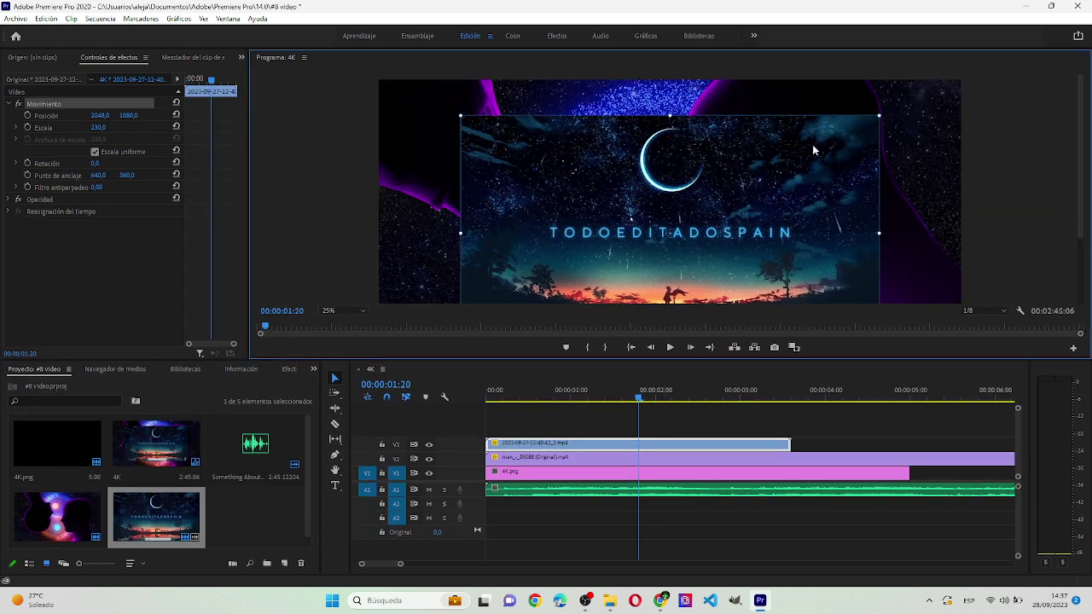
drag(878, 115, 900, 103)
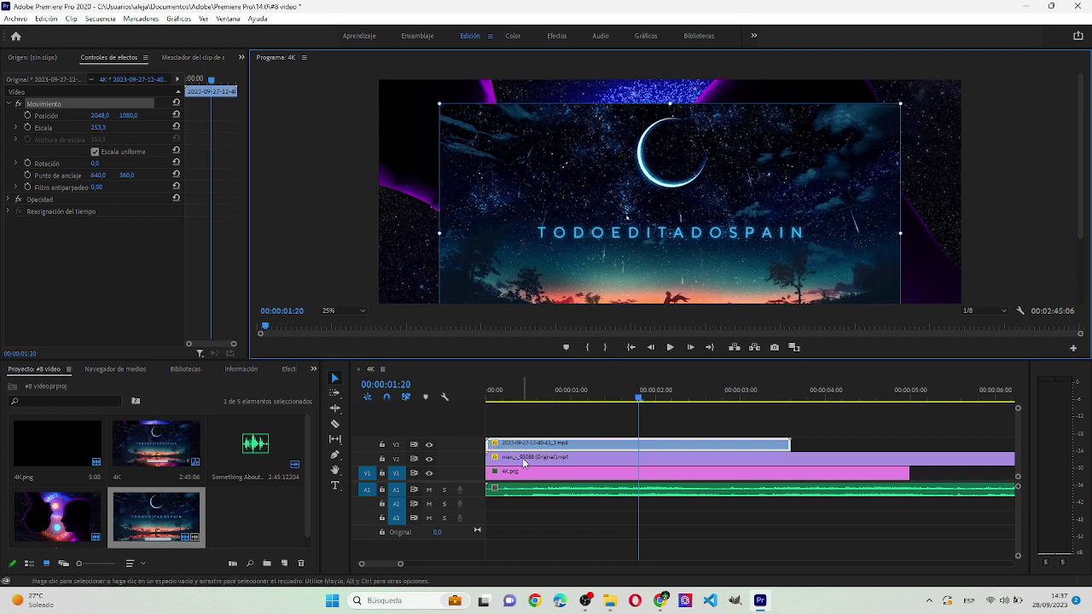
drag(522, 459, 824, 460)
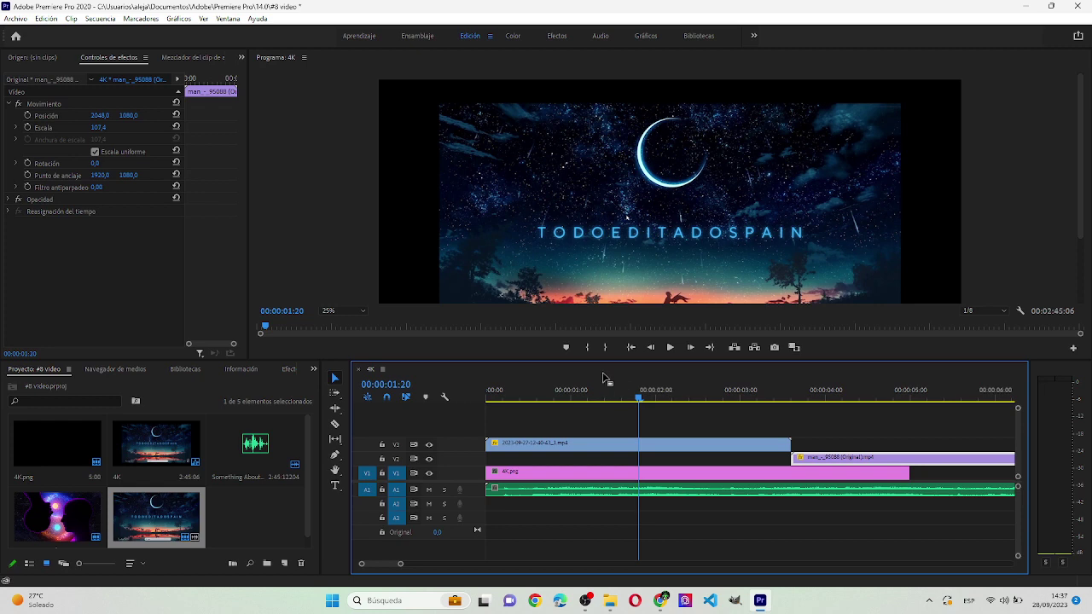
drag(582, 361, 586, 443)
key(space)
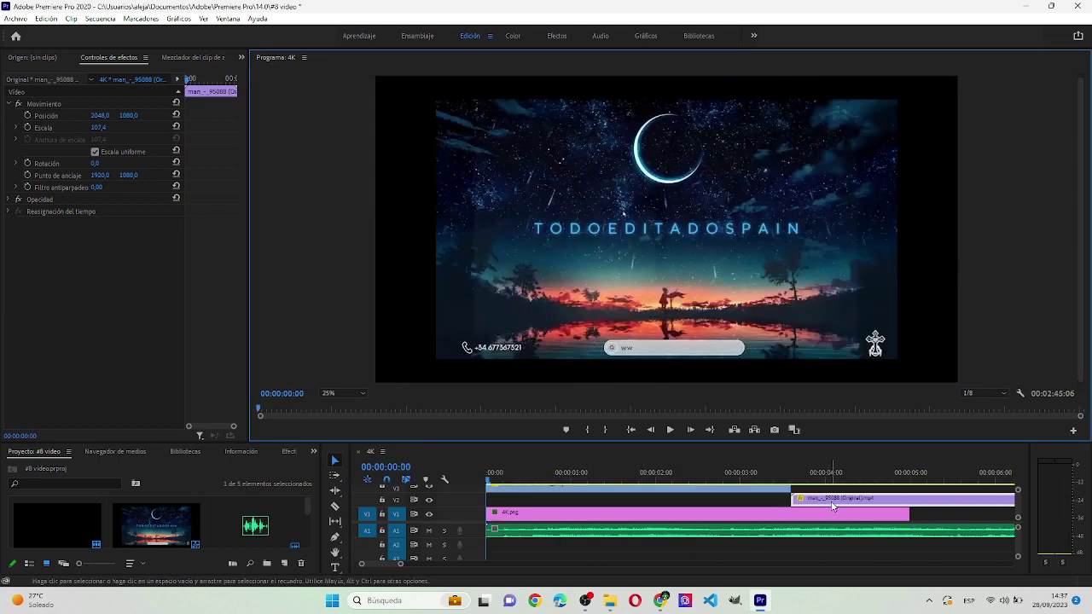
drag(785, 498, 486, 502)
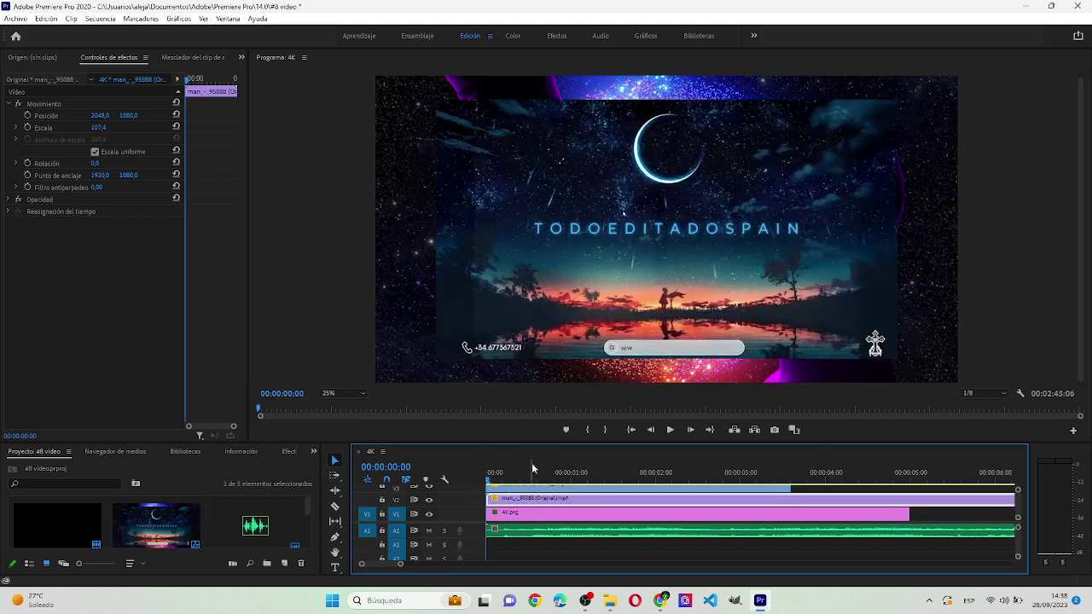
Step: Play a short preview of the intro over the silhouettes clip from the sequence start, and enlarge the timeline area
click(670, 430)
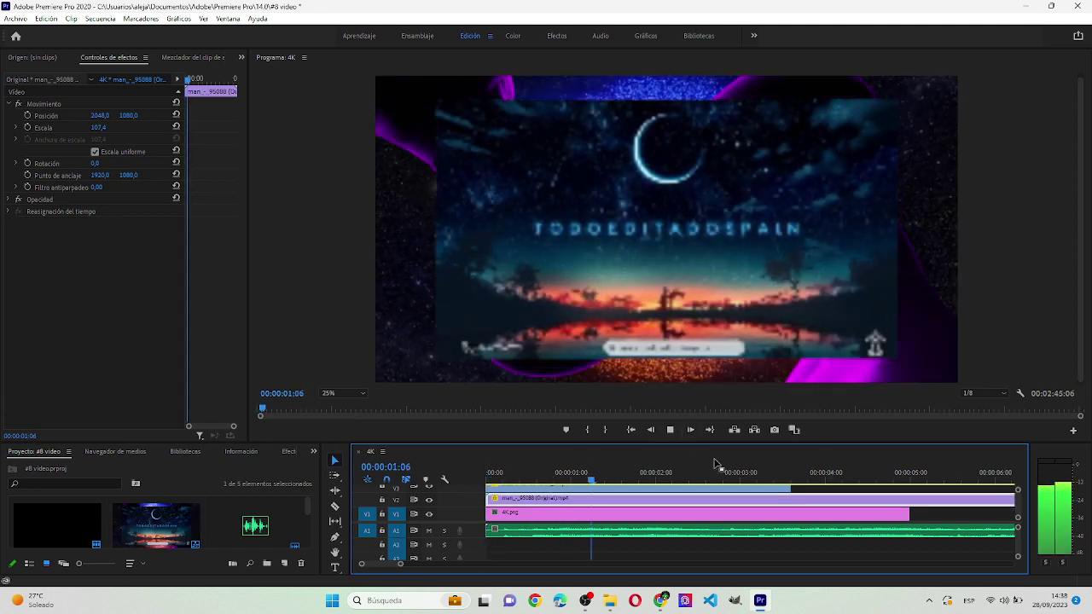
click(671, 431)
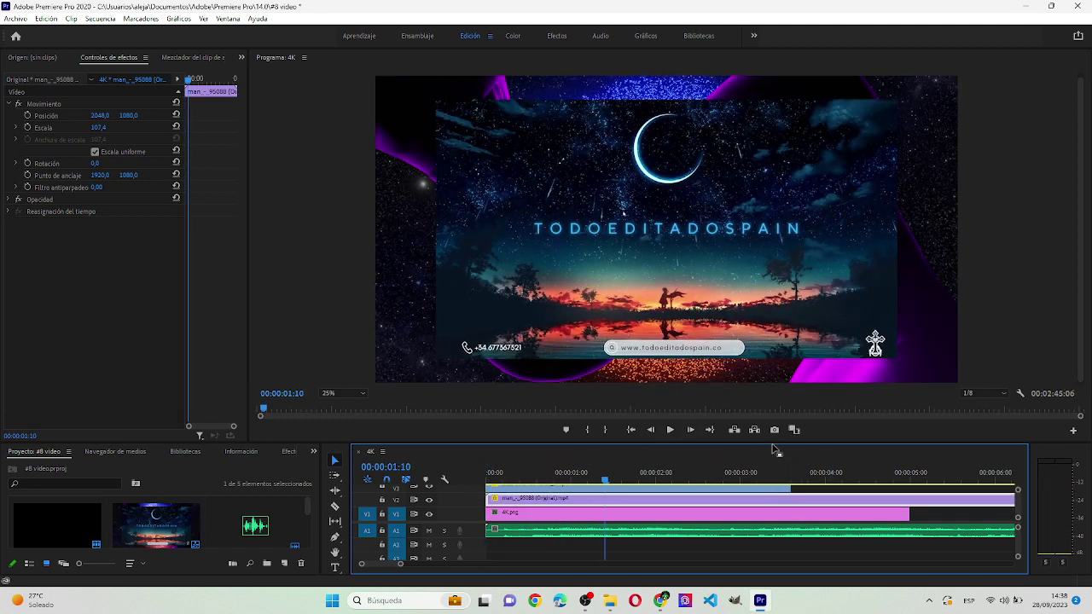
drag(773, 444, 773, 221)
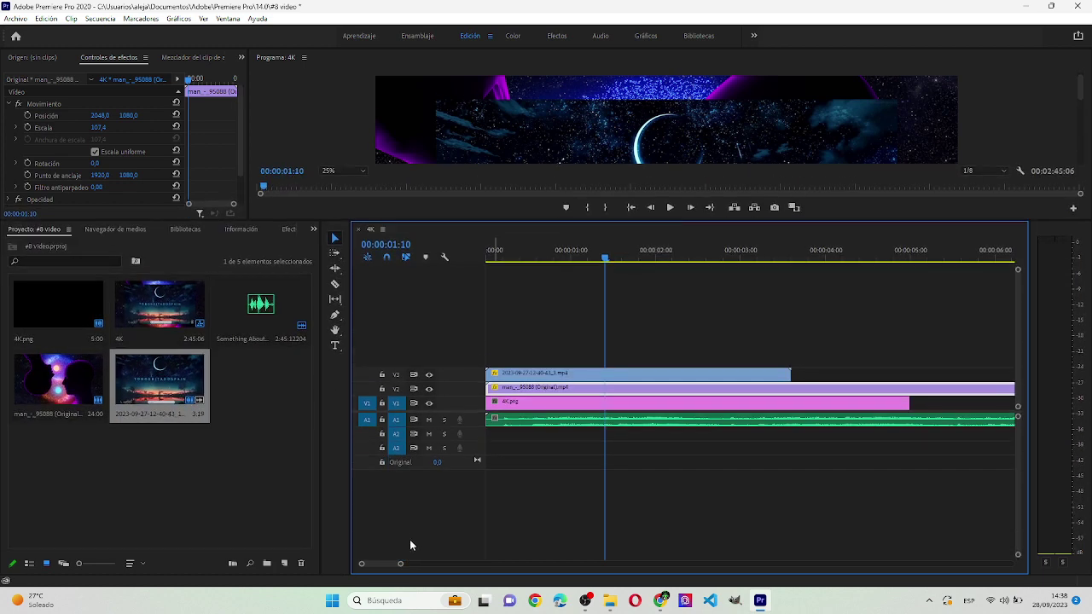
Step: Paste six consecutive copies of the silhouettes clip on track V1, starting at about 28 seconds
drag(401, 567, 609, 563)
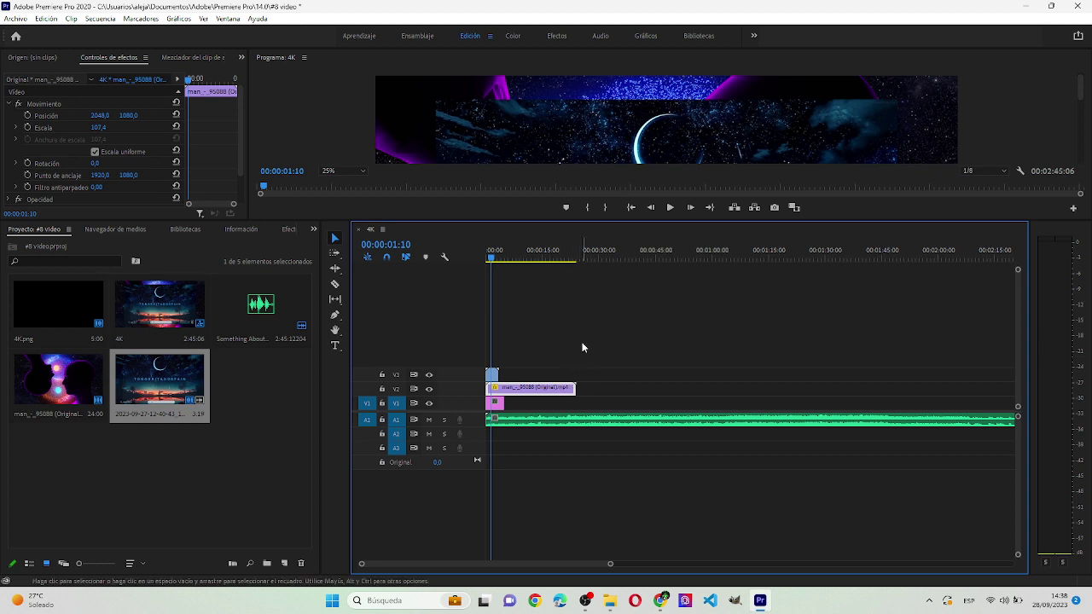
click(594, 254)
key(ctrl+v)
key(ctrl+v)
key(ctrl+v)
key(ctrl+v)
key(ctrl+v)
key(ctrl+v)
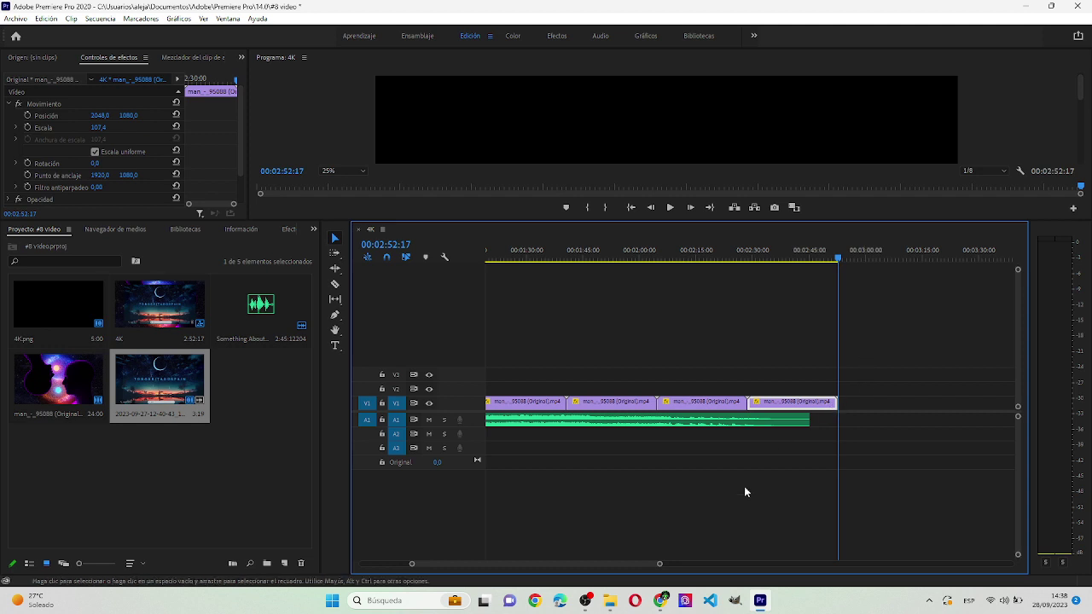
Step: Move all six pasted silhouettes clips together onto track V2, directly after the first silhouettes clip
drag(615, 563, 564, 542)
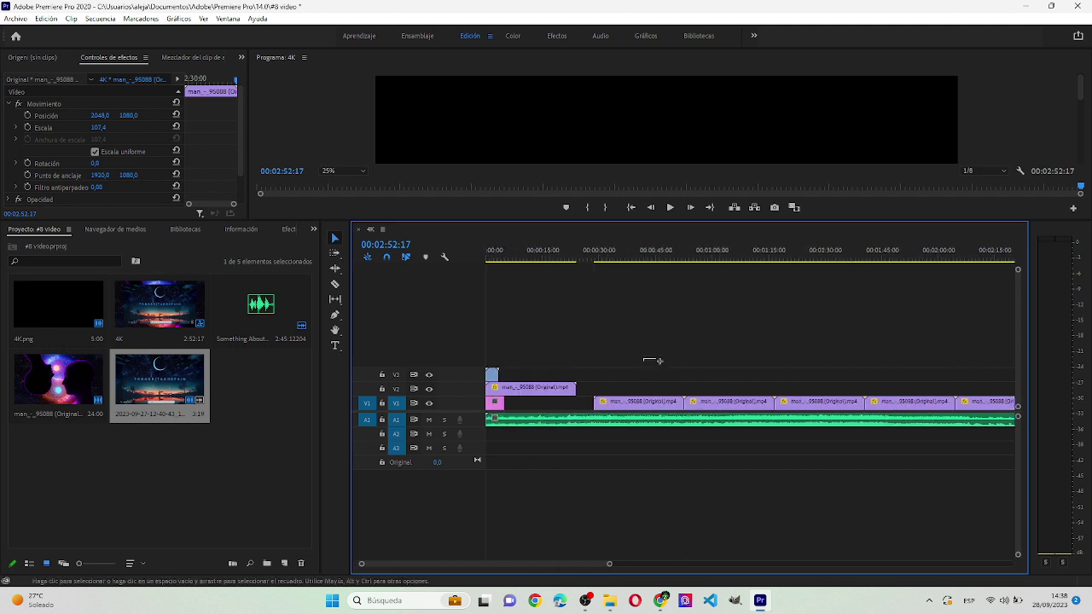
drag(643, 360, 980, 405)
drag(553, 559, 493, 553)
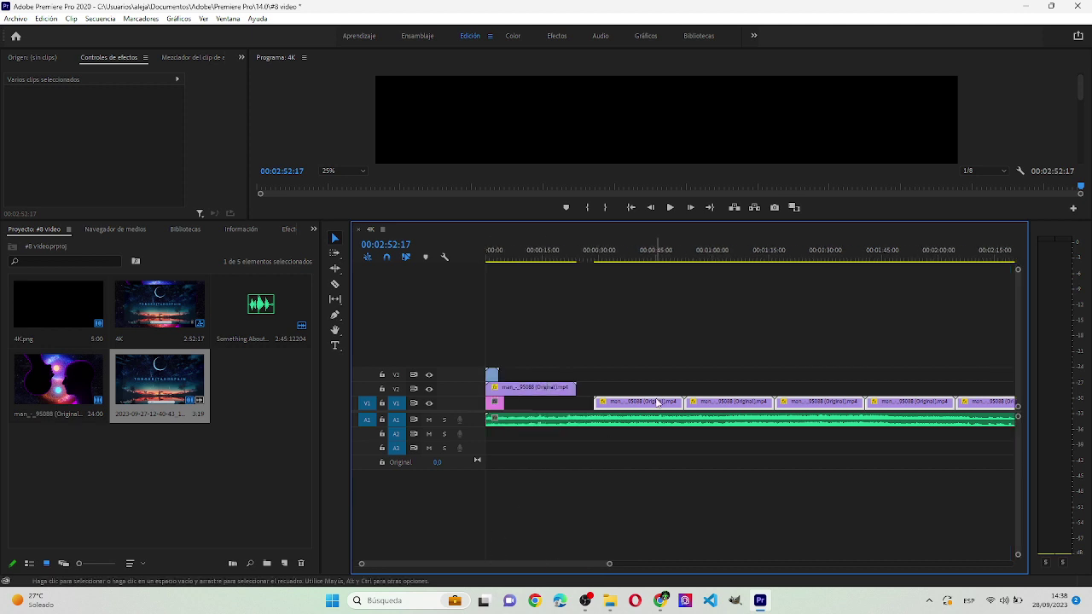
drag(658, 403, 629, 395)
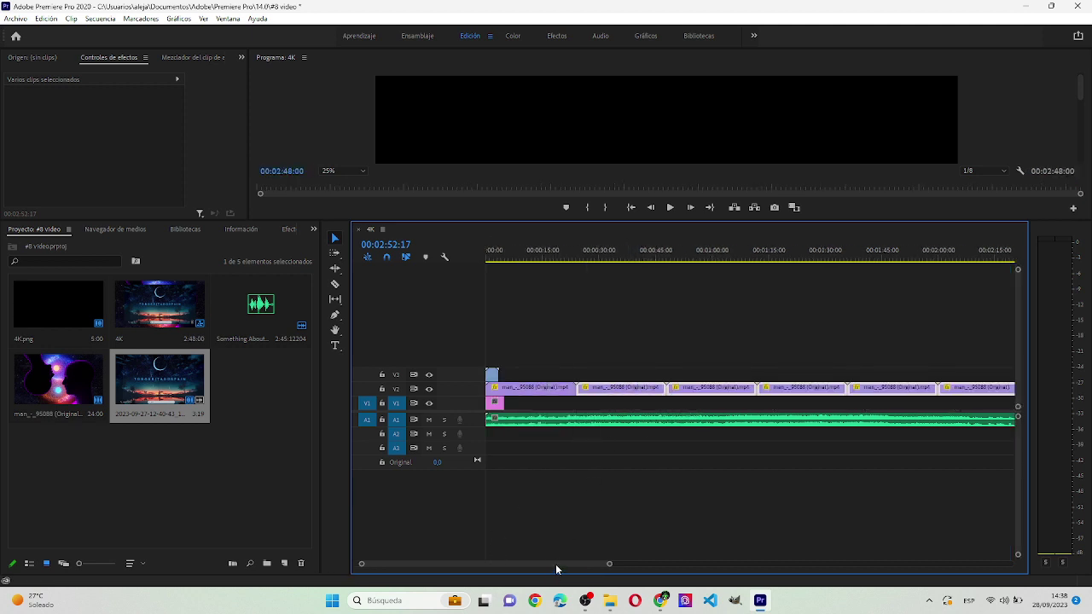
Step: Trim the end of the last silhouettes clip on V2 to match the end of the song at 00:02:45:06
drag(556, 568, 609, 568)
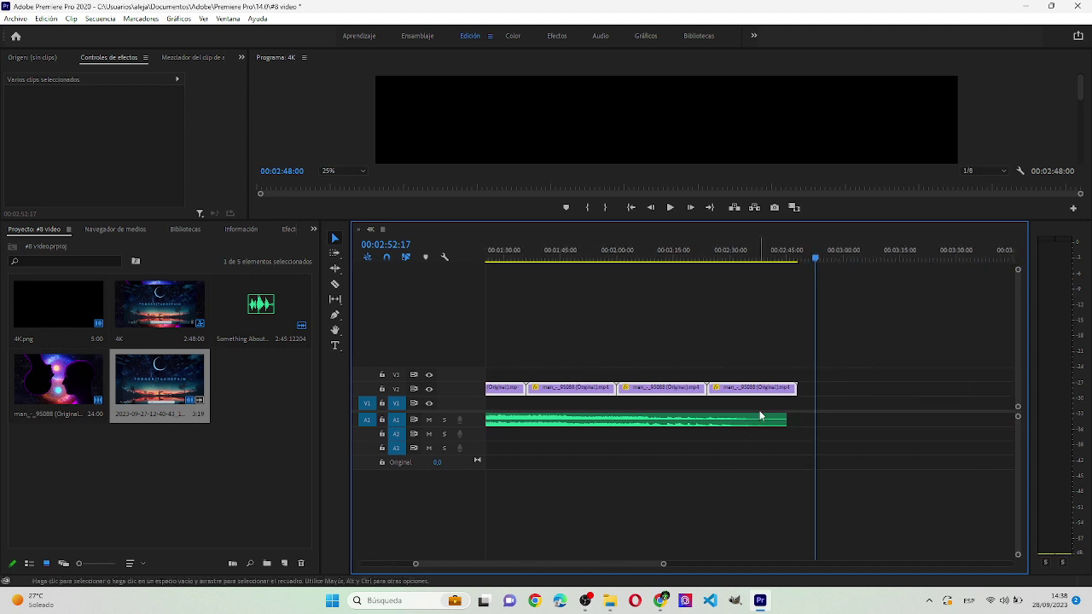
click(788, 252)
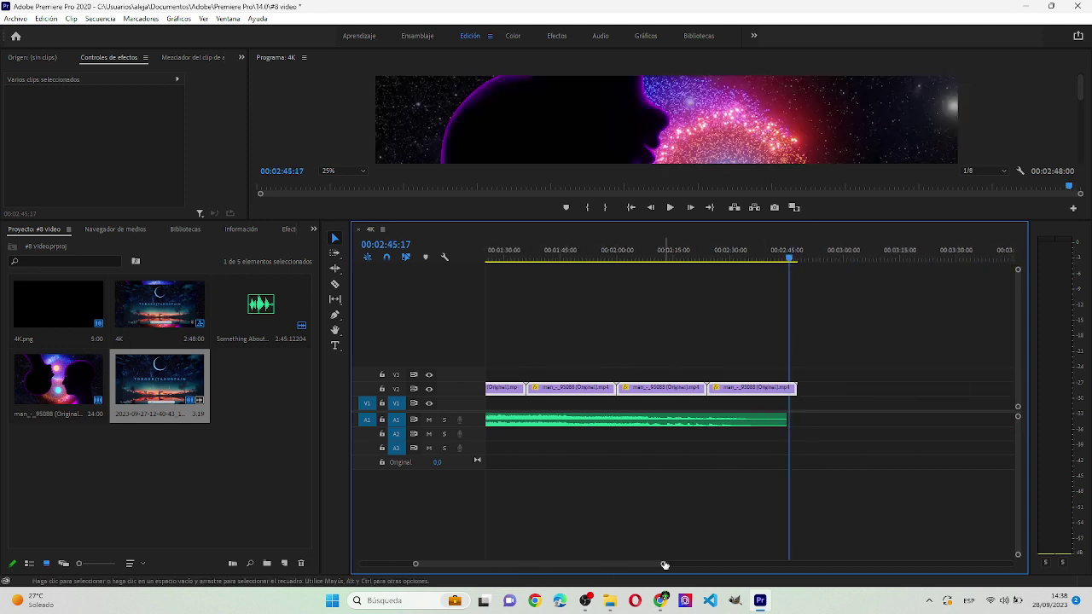
drag(664, 566, 604, 565)
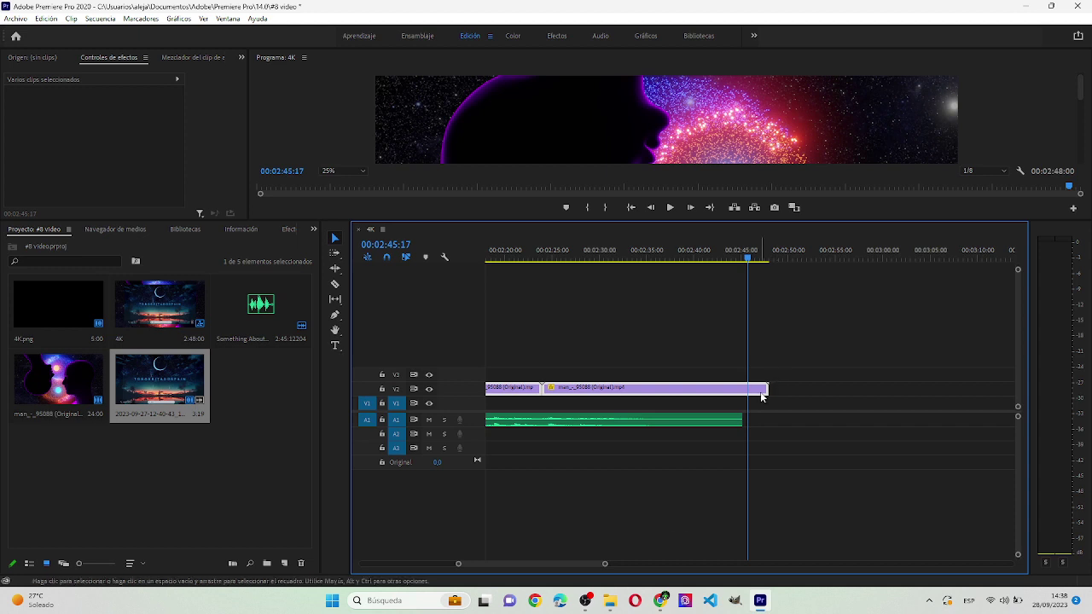
drag(765, 389, 741, 389)
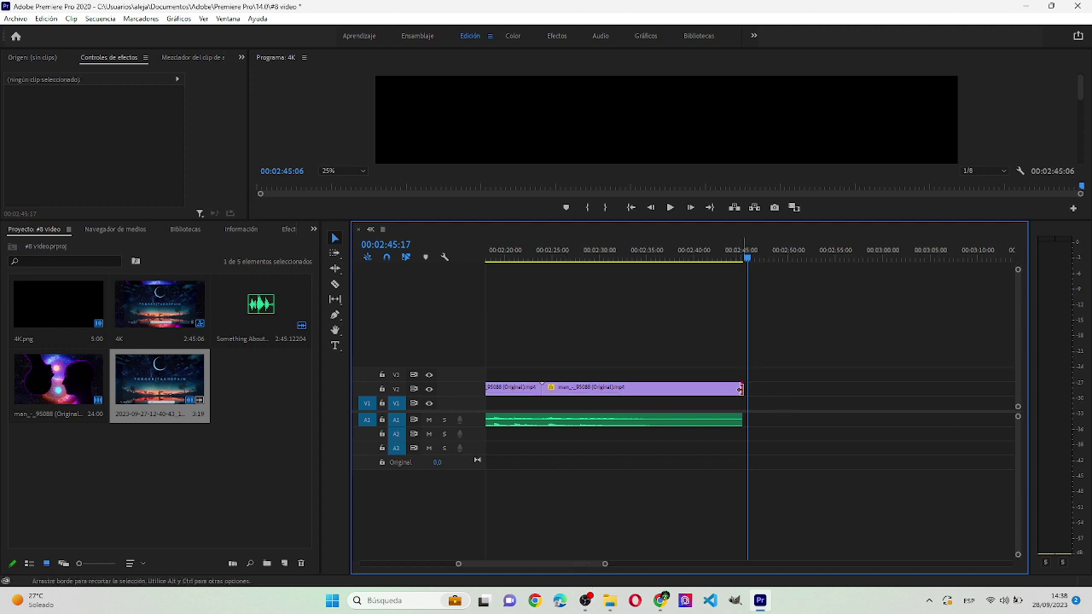
drag(740, 389, 742, 390)
Step: Enlarge the program monitor and play the sequence from the start to check the transition from the intro to the silhouettes video
drag(587, 564, 374, 555)
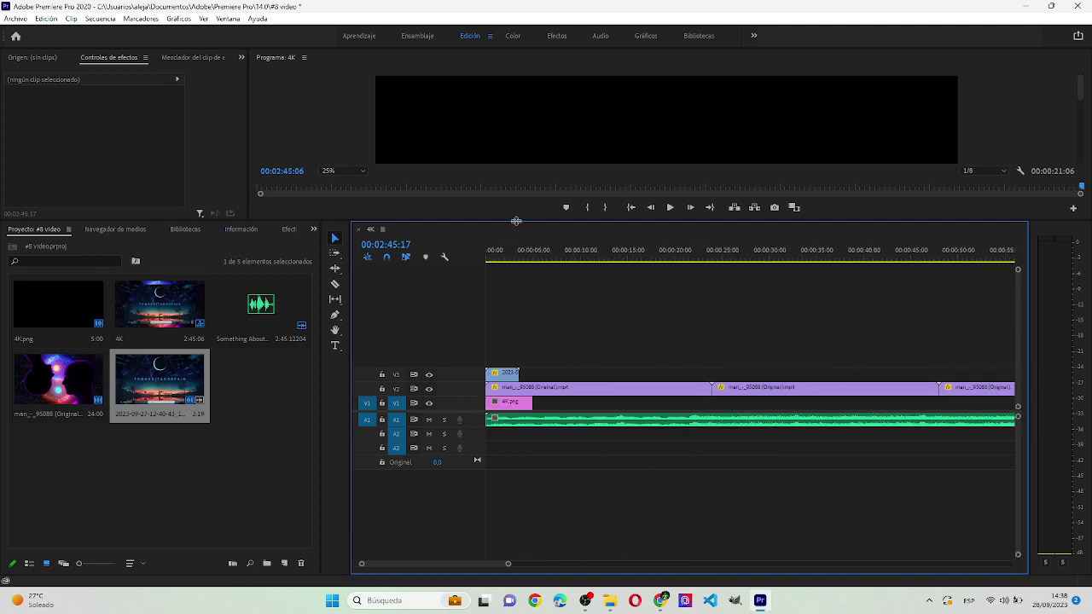
drag(516, 221, 405, 458)
click(376, 424)
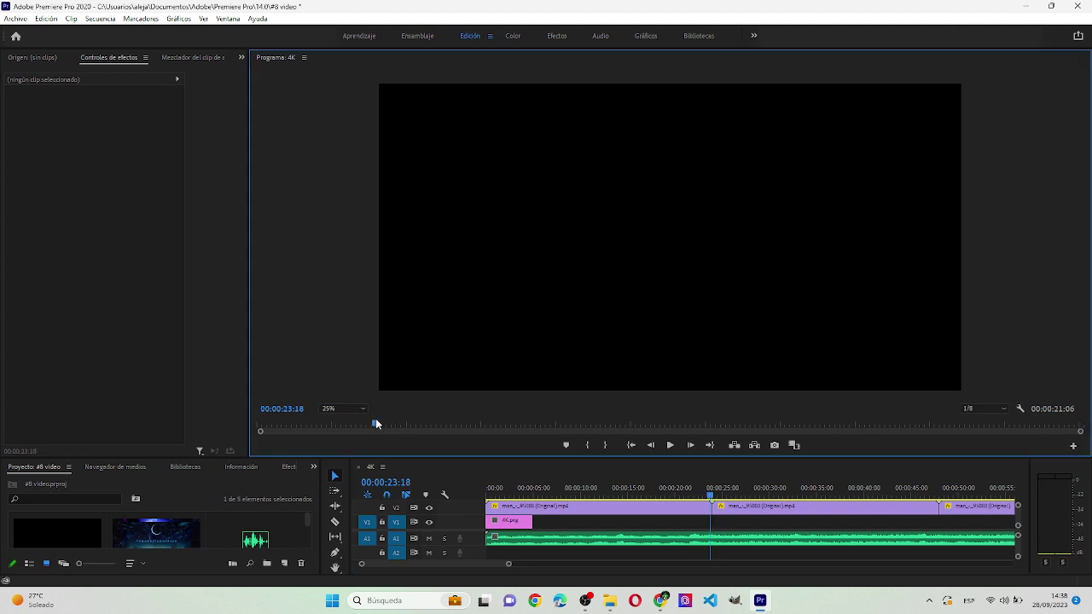
drag(376, 423, 228, 423)
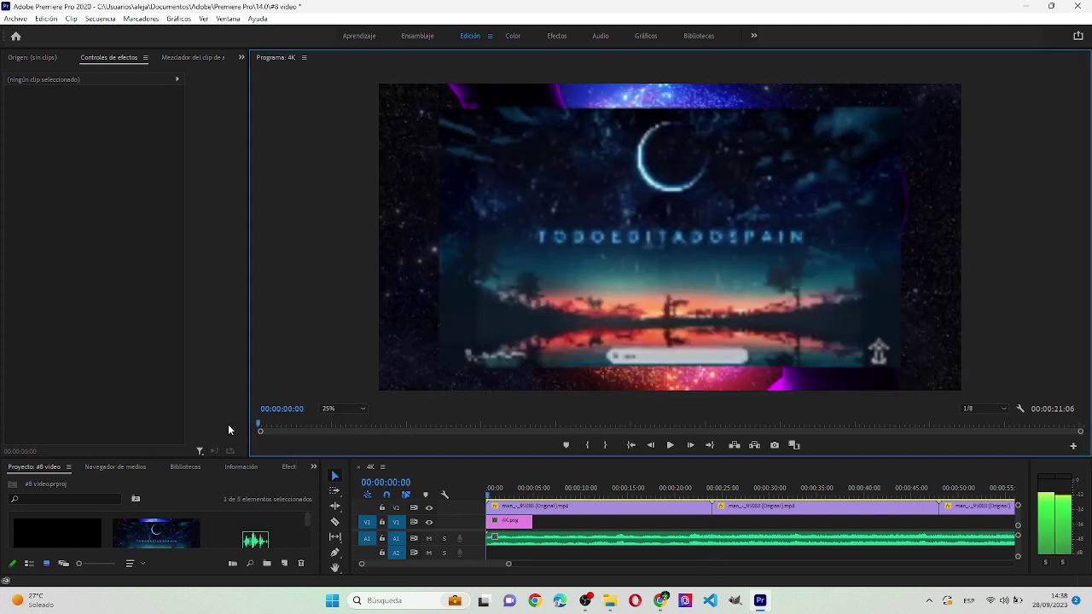
click(670, 445)
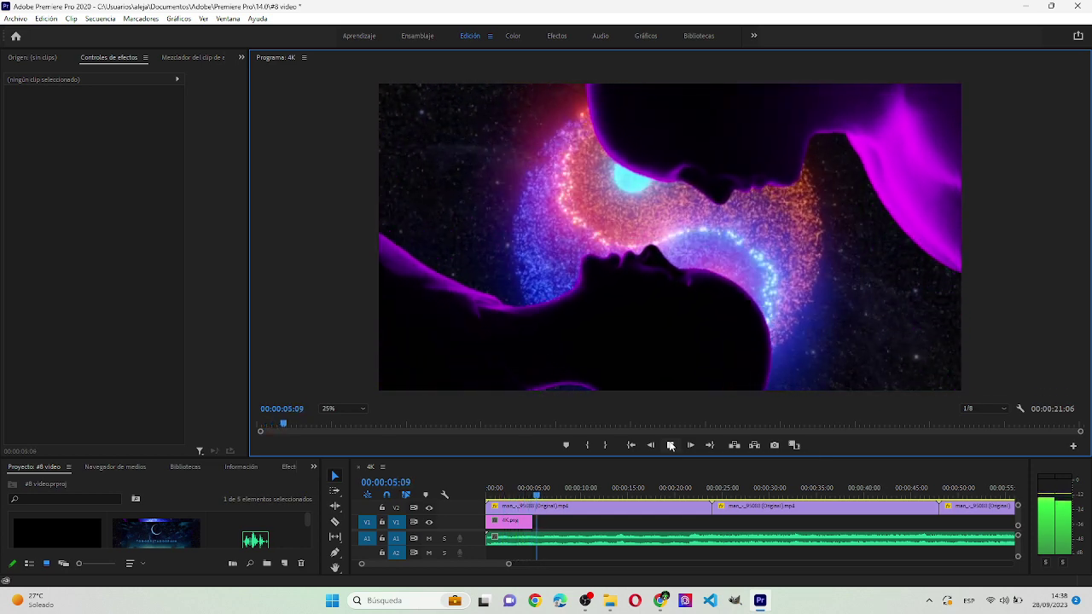
click(670, 445)
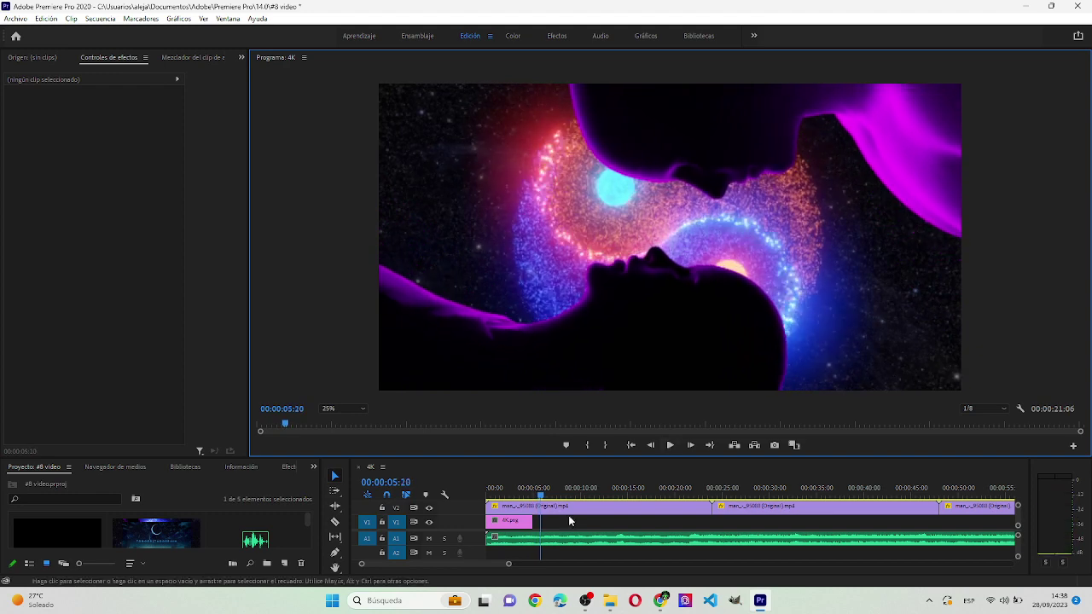
Step: Add one video track after Vídeo 3 and one standard audio track after Audio 3 to the sequence
right_click(455, 541)
click(495, 459)
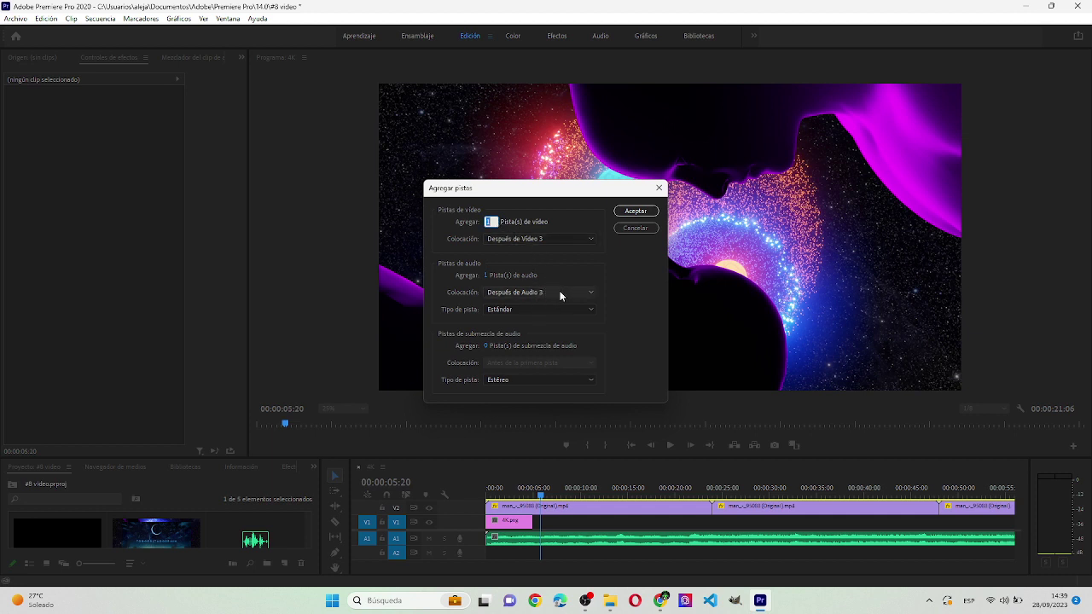
click(635, 211)
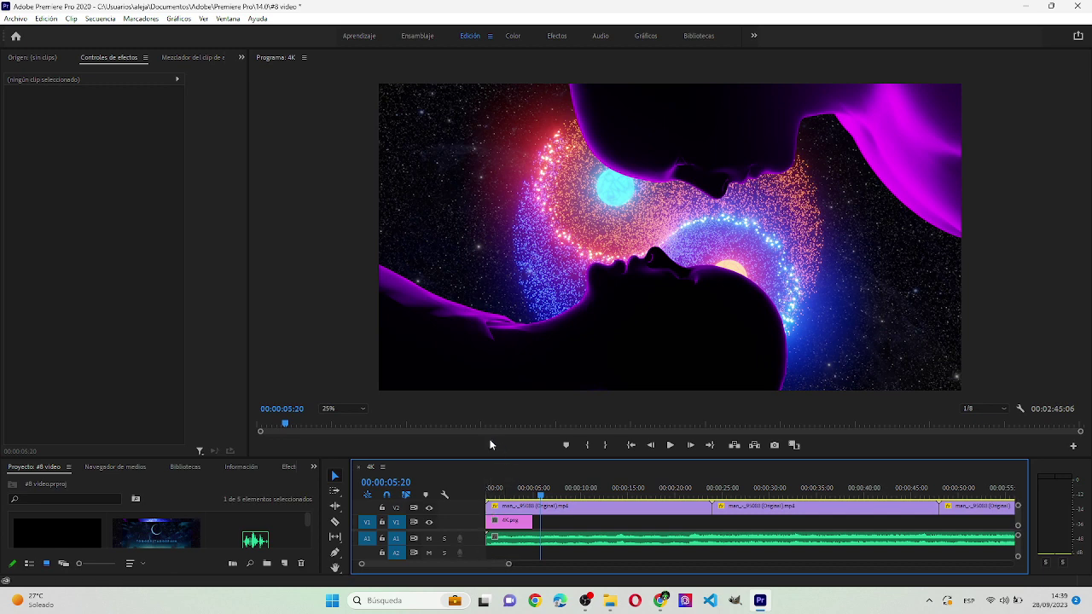
Step: Return the playhead to 00:00:00:00, lower the system volume slightly and play the sequence
drag(418, 426, 253, 424)
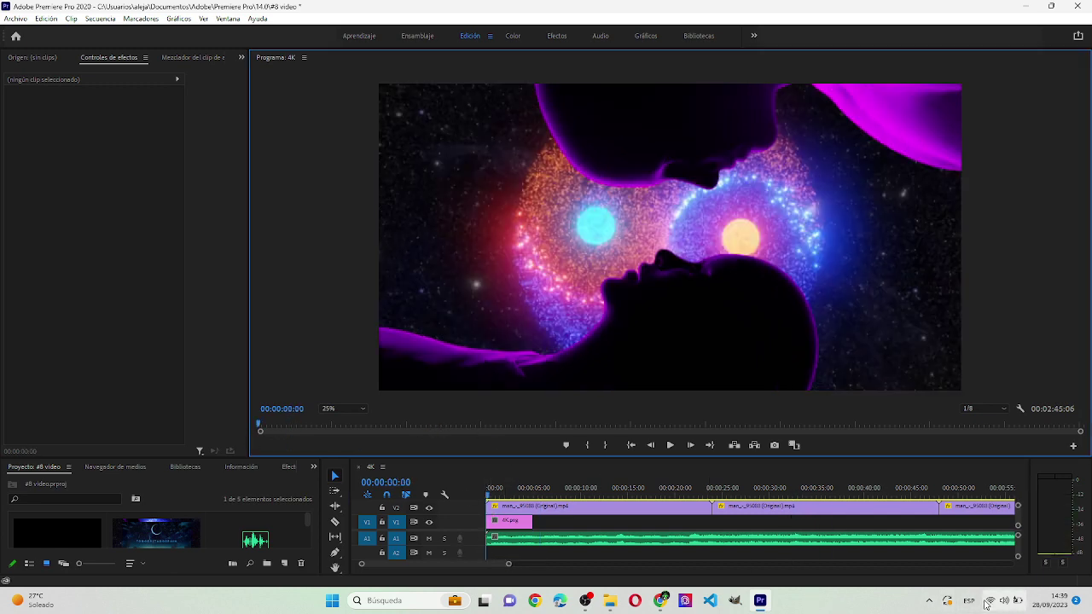
click(1002, 601)
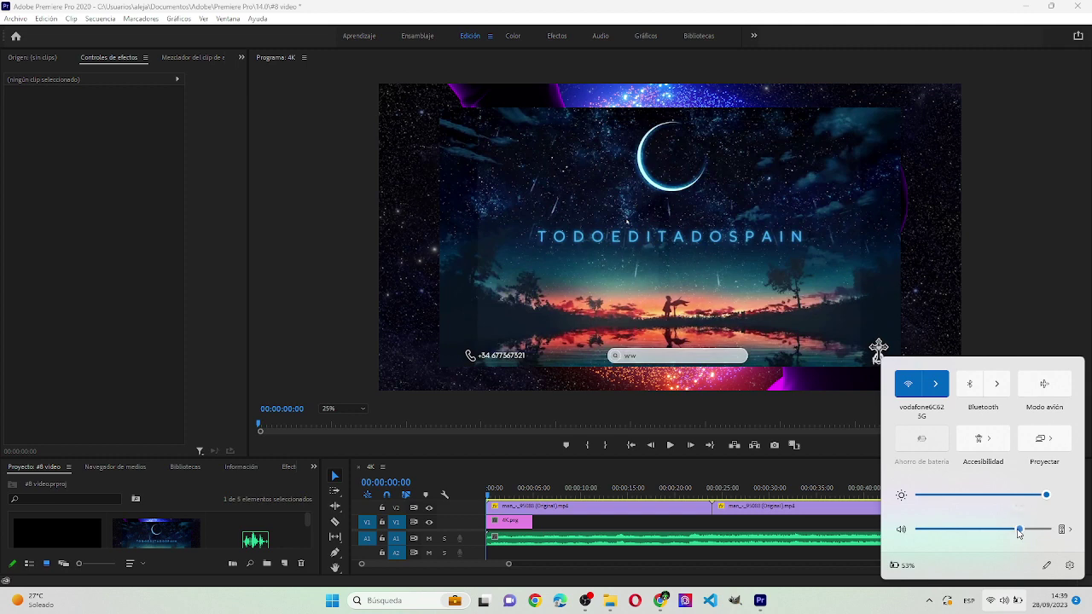
drag(1017, 530, 1012, 529)
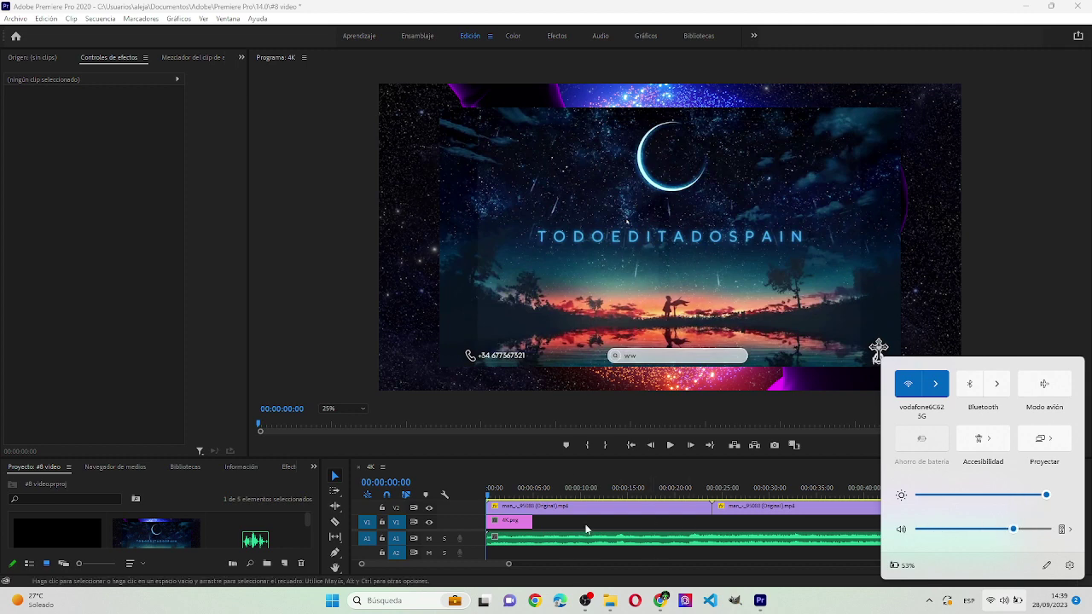
click(673, 449)
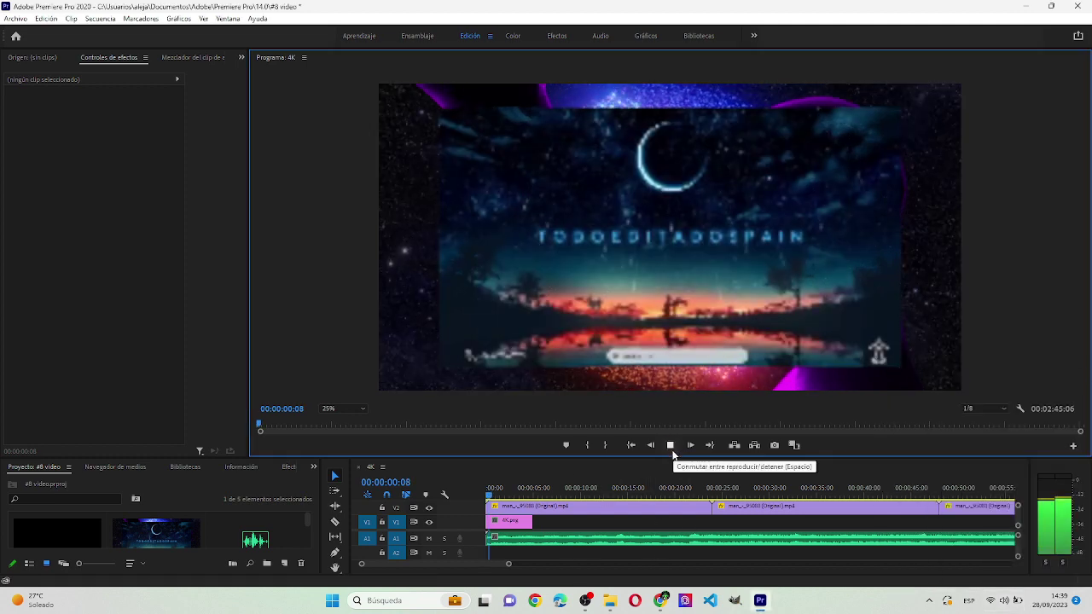
Step: Dock the 4K timeline in the program monitor's group and select the Something About You clip on A1
drag(675, 466, 664, 336)
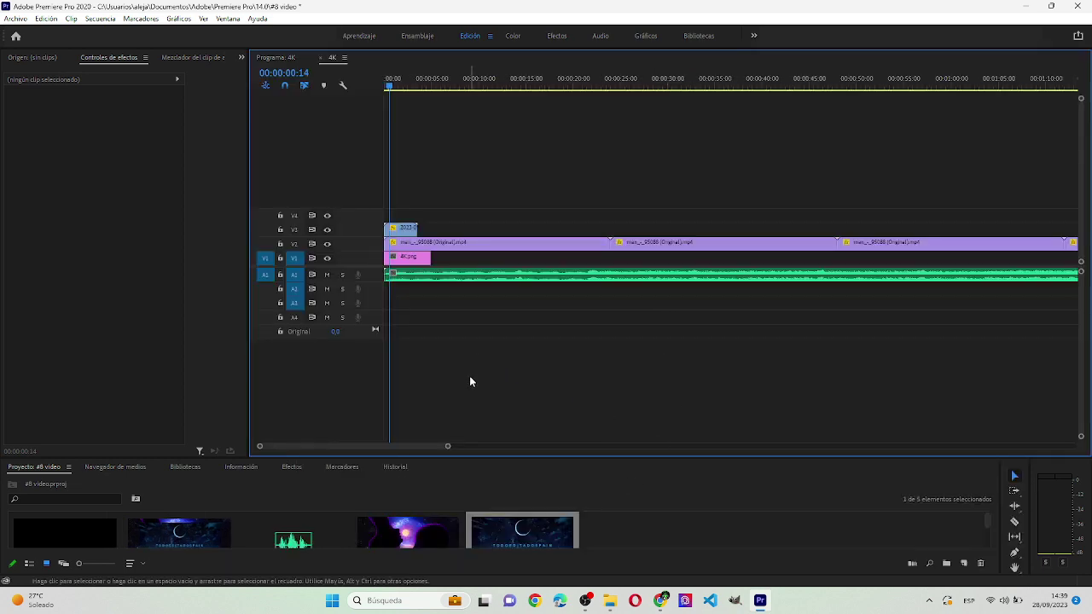
click(427, 279)
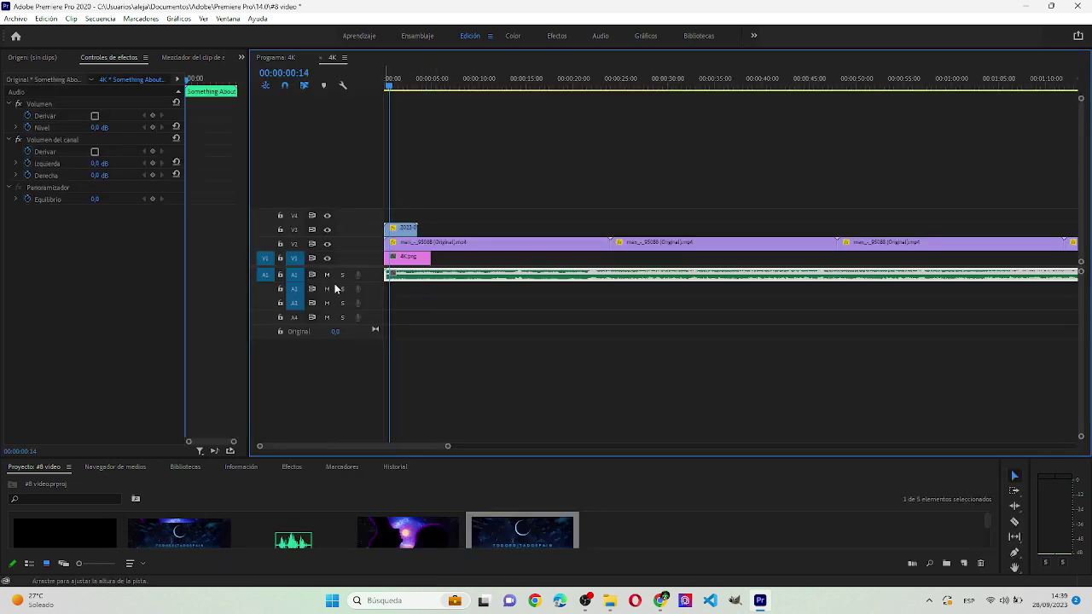
right_click(410, 279)
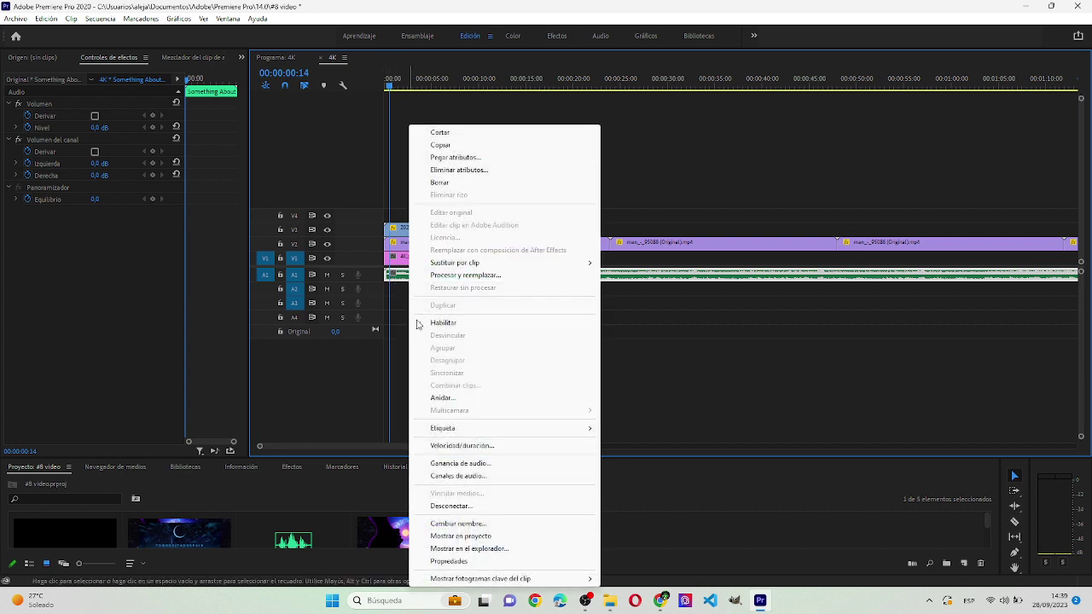
click(12, 24)
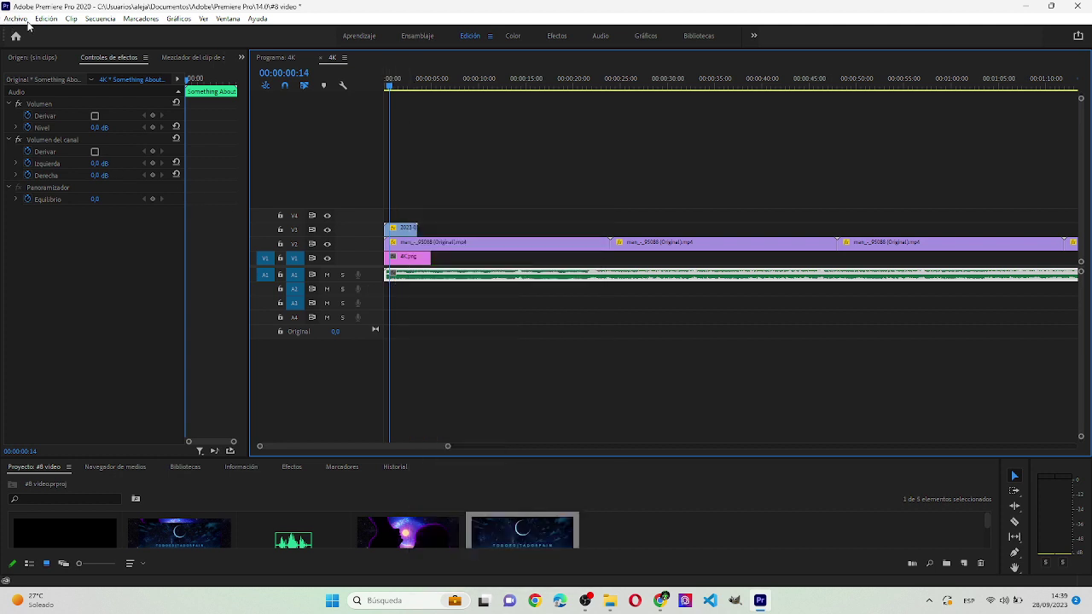
Step: Export the full sequence as 4K.mp4 in H.264 format with the match-source preset
click(19, 21)
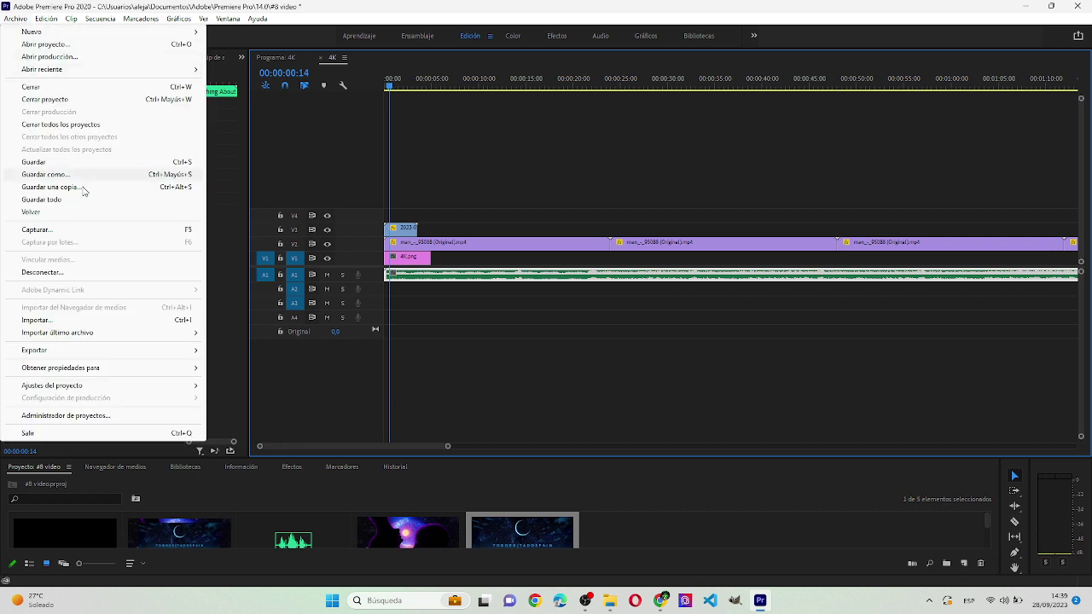
mouse_move(144, 354)
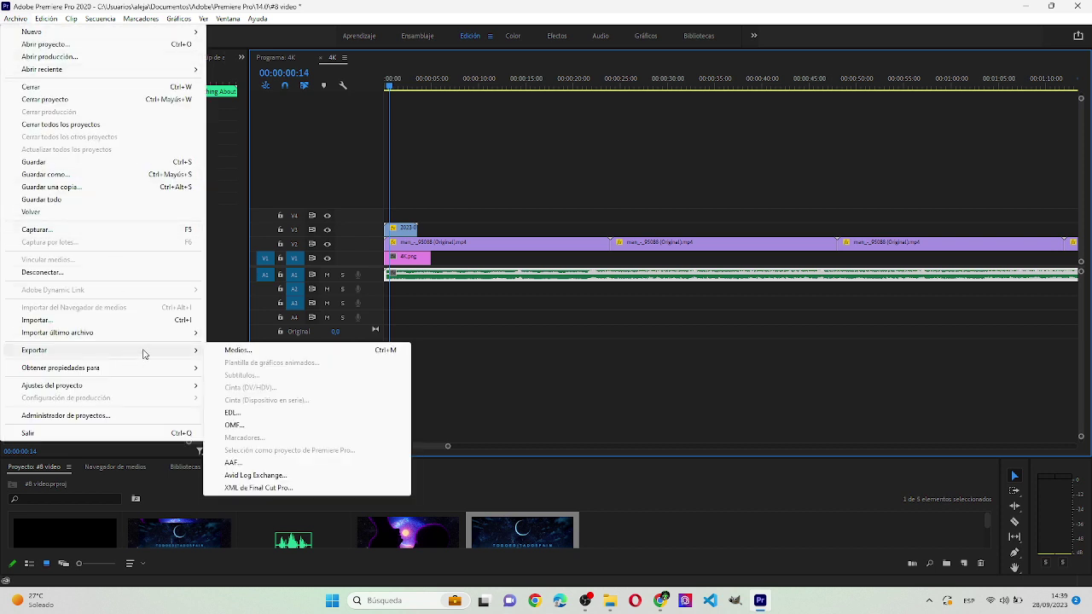
click(232, 351)
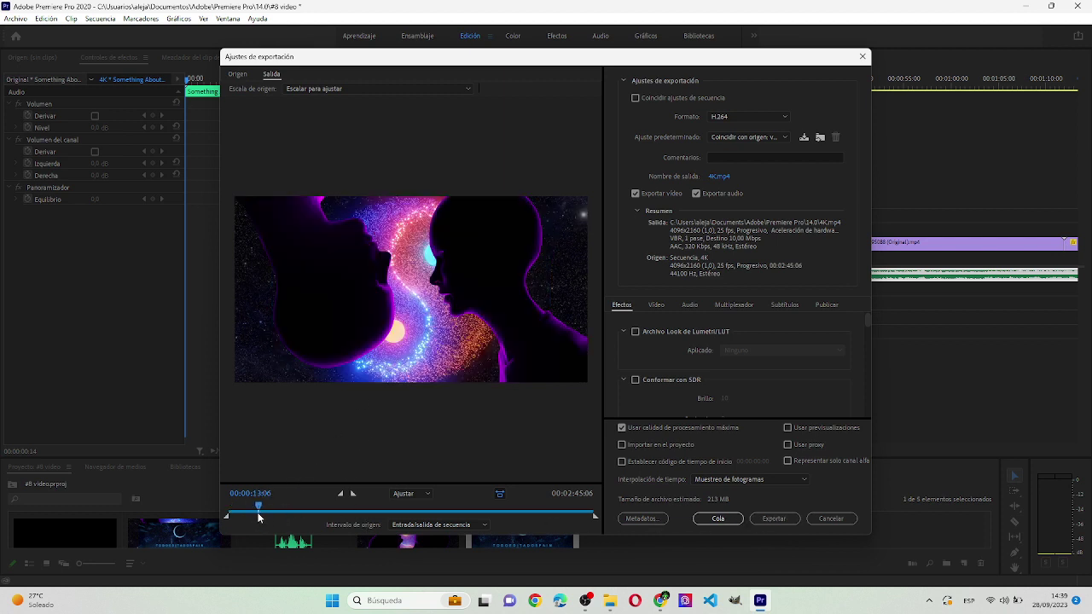
mouse_move(259, 515)
mouse_down()
mouse_move(244, 516)
mouse_move(255, 523)
mouse_up()
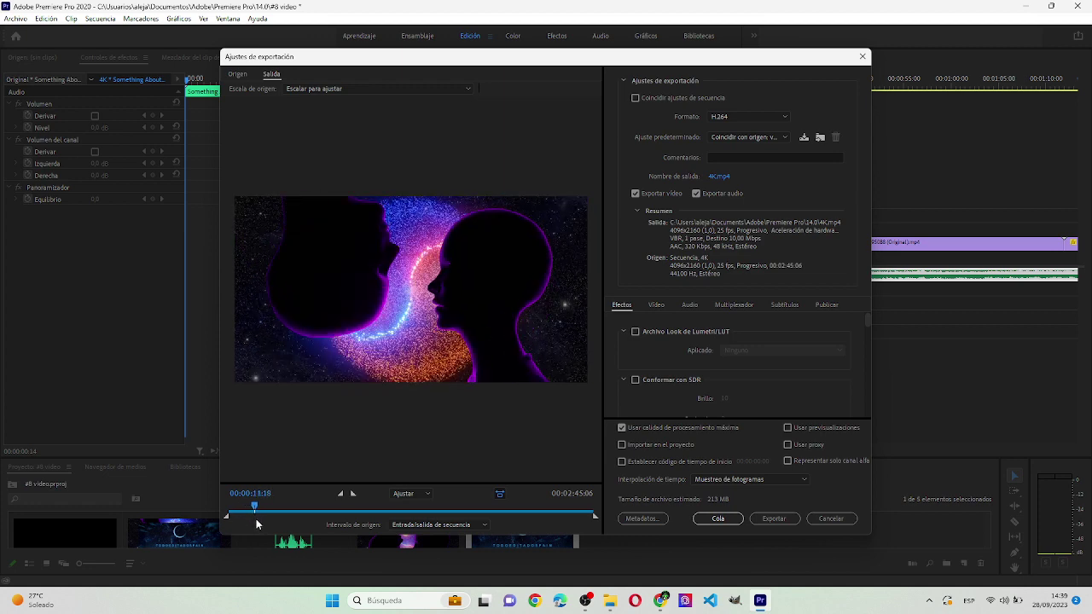
click(774, 518)
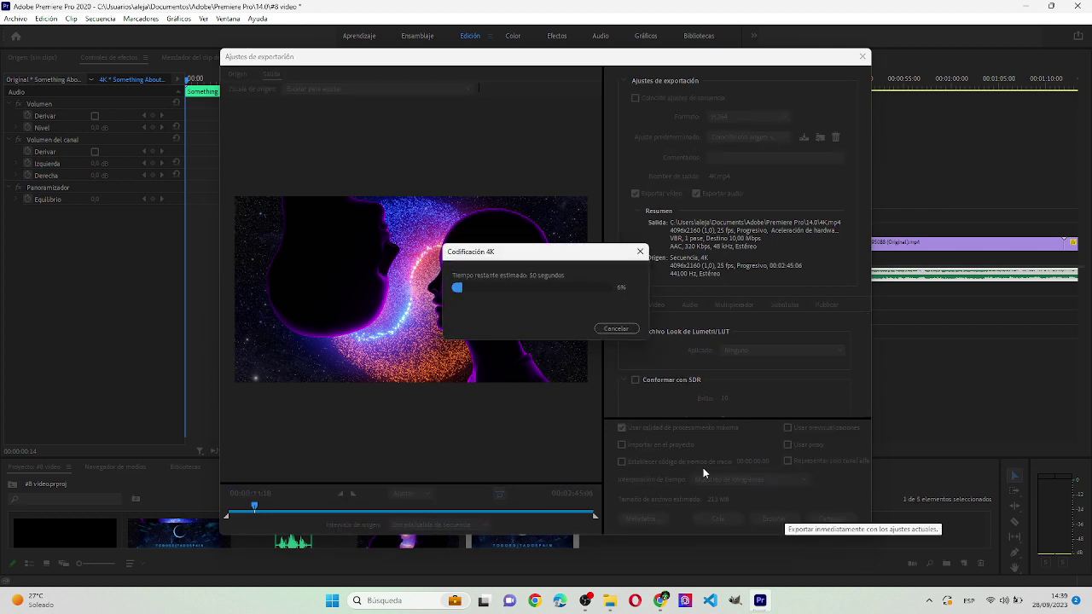
Step: Switch to File Explorer, browse to the algo sobre ti folder and briefly play the Something About You song
mouse_move(613, 602)
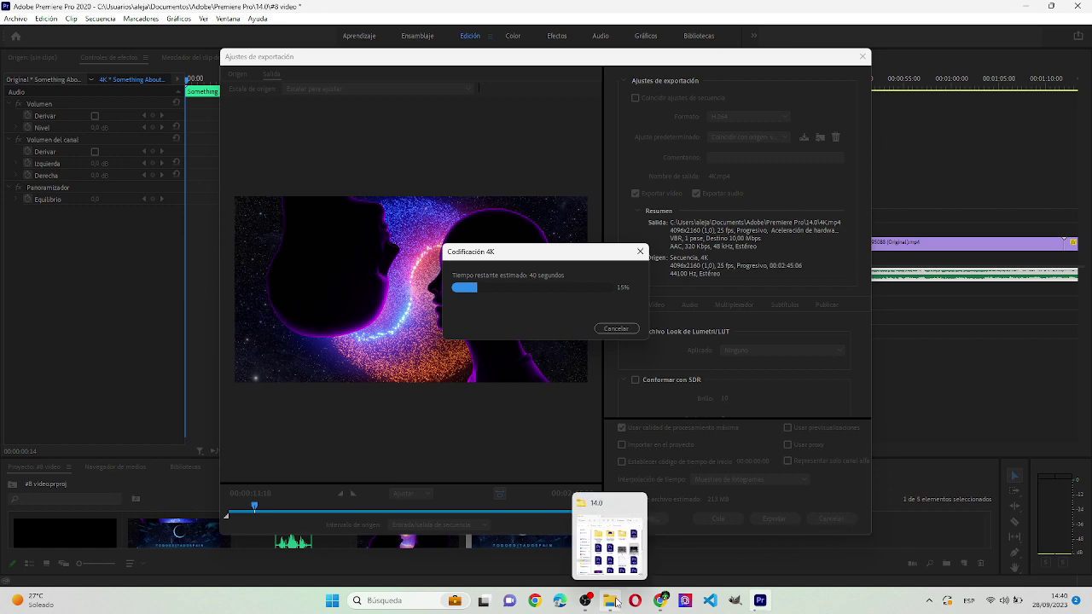
click(615, 602)
click(369, 203)
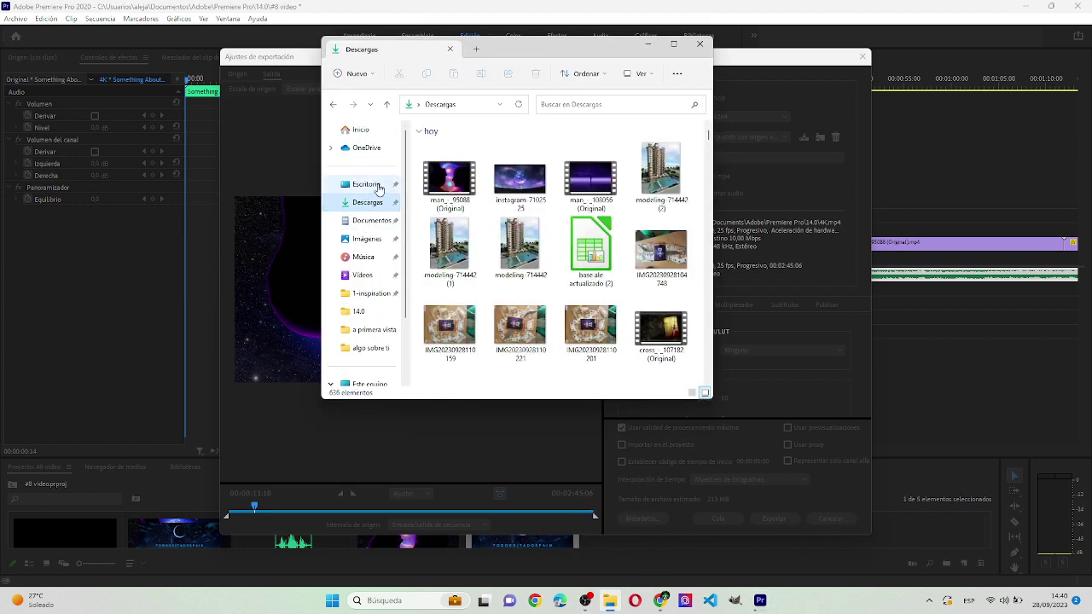
click(368, 185)
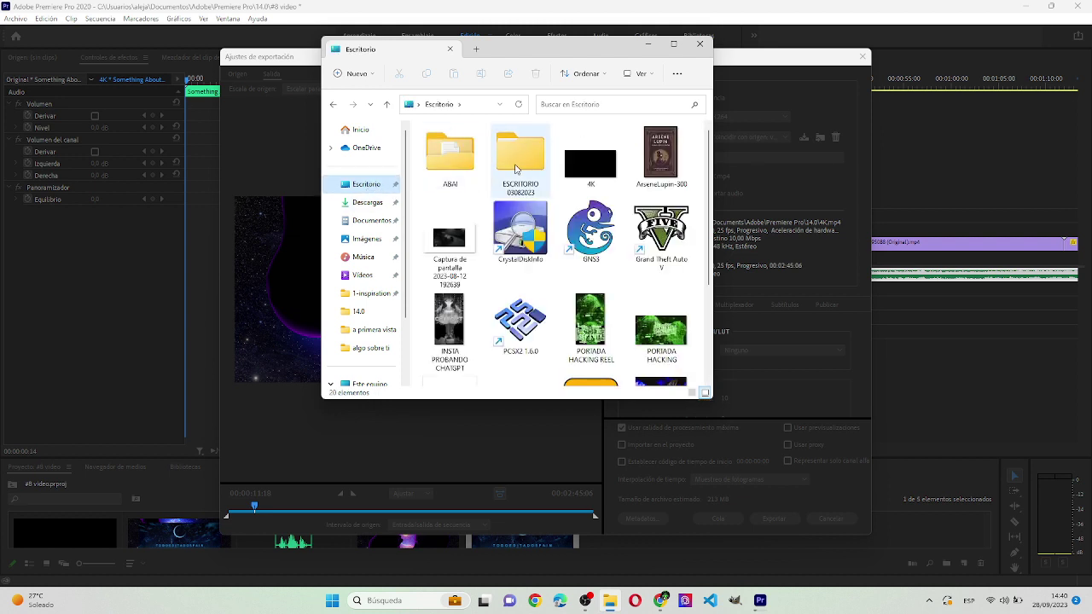
click(367, 205)
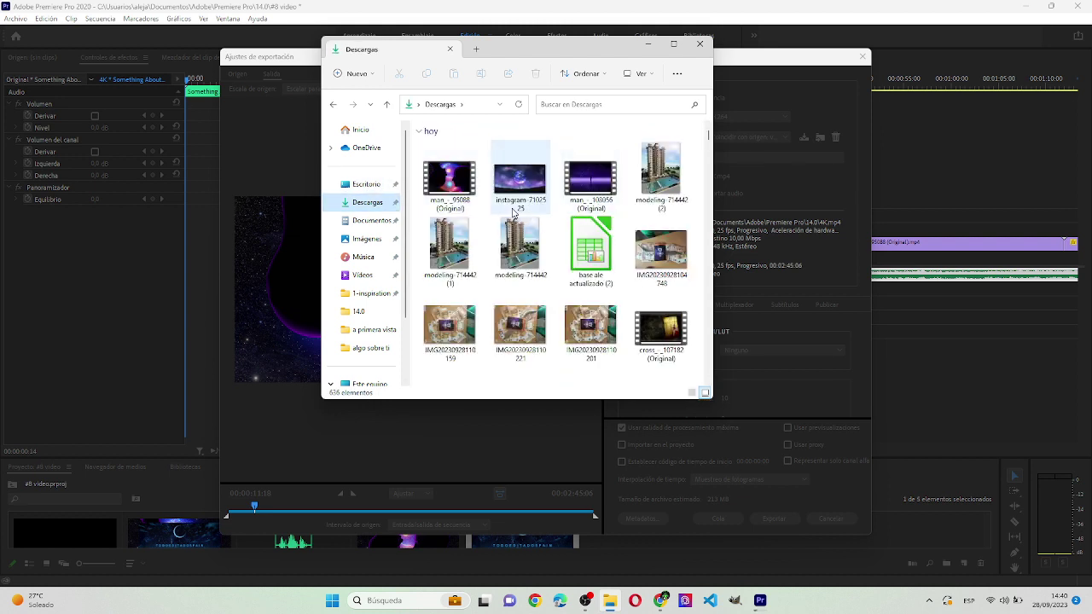
click(372, 332)
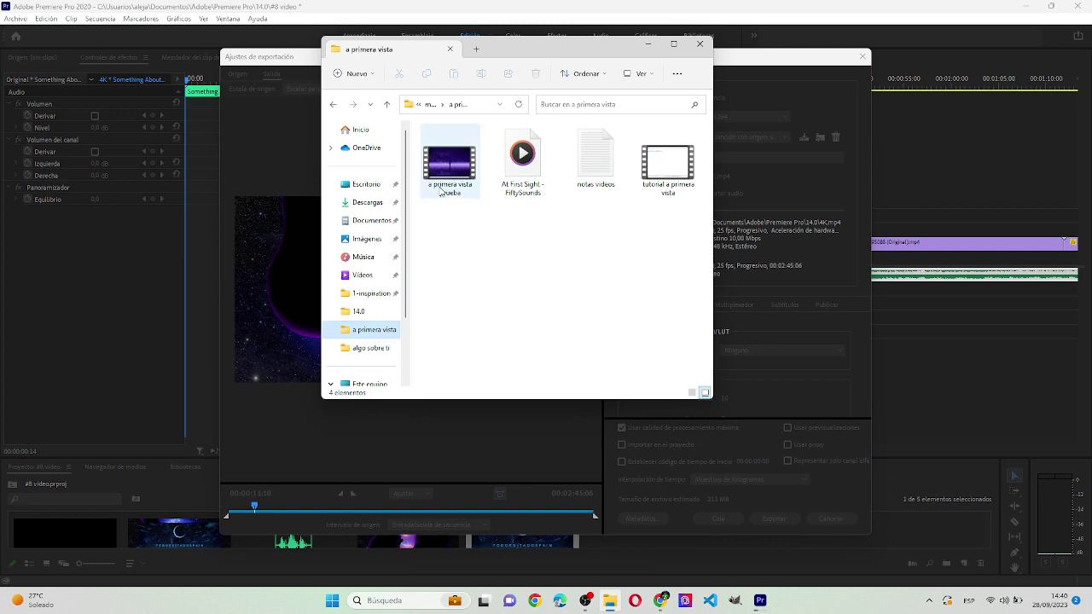
click(371, 349)
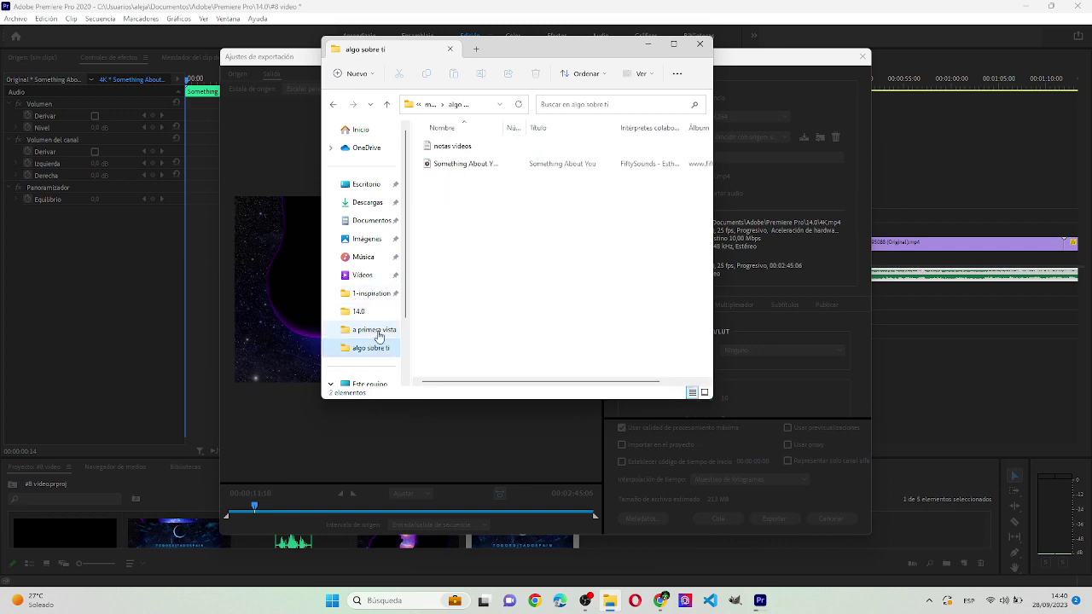
double_click(449, 171)
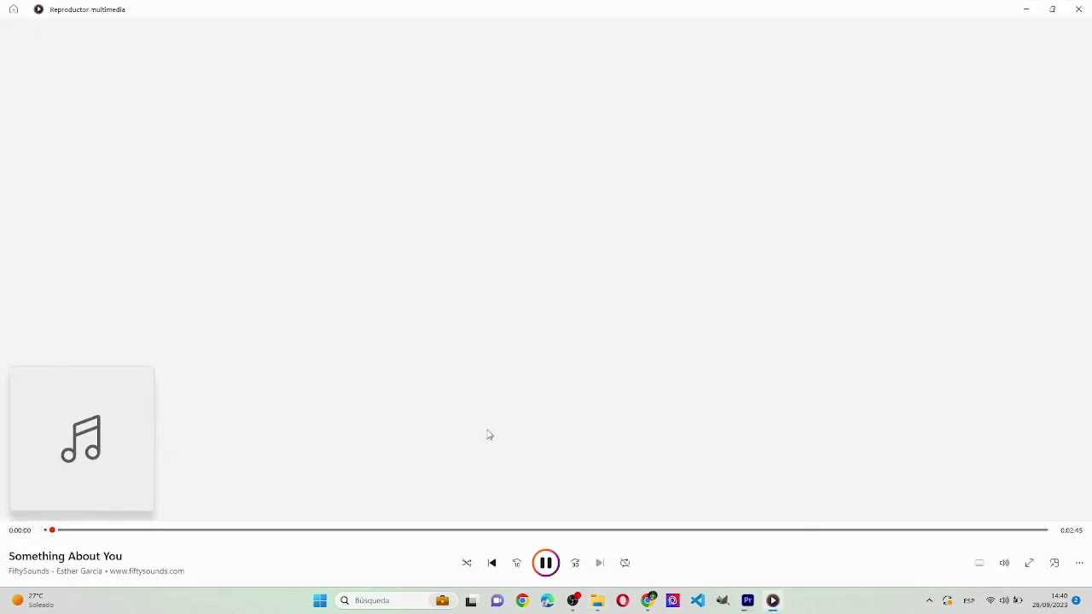
click(1078, 8)
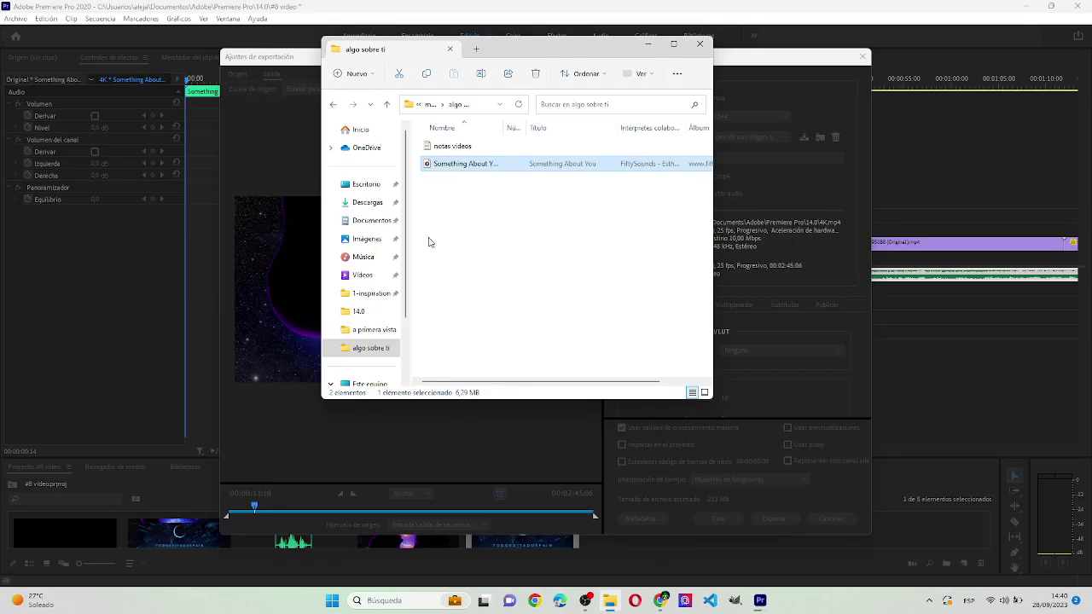
Step: Check the 14.0 folder for the export files and return to Premiere Pro to follow the encoding
click(363, 205)
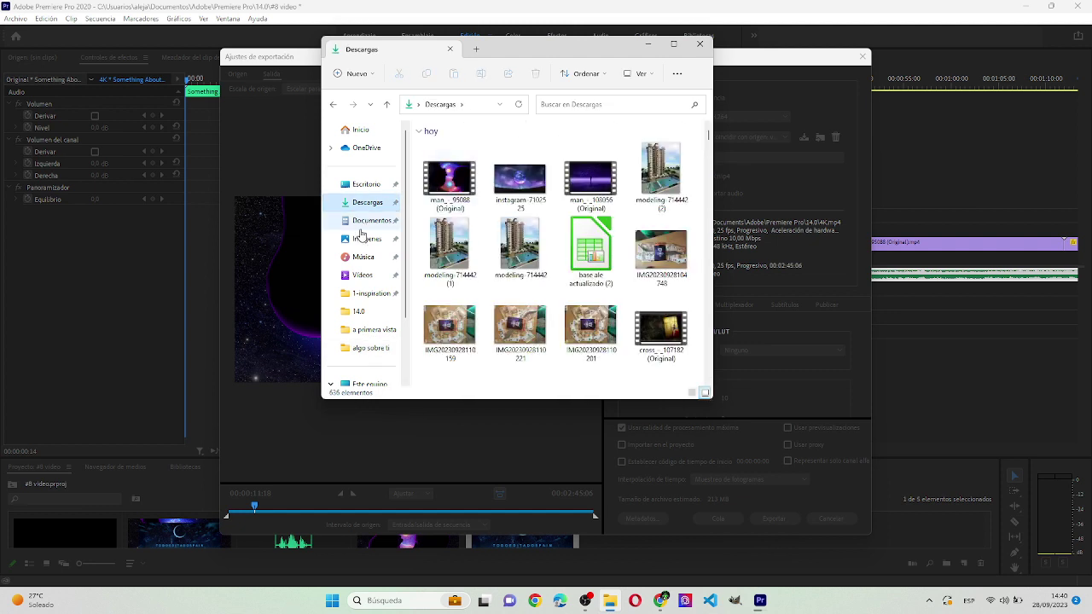
click(357, 311)
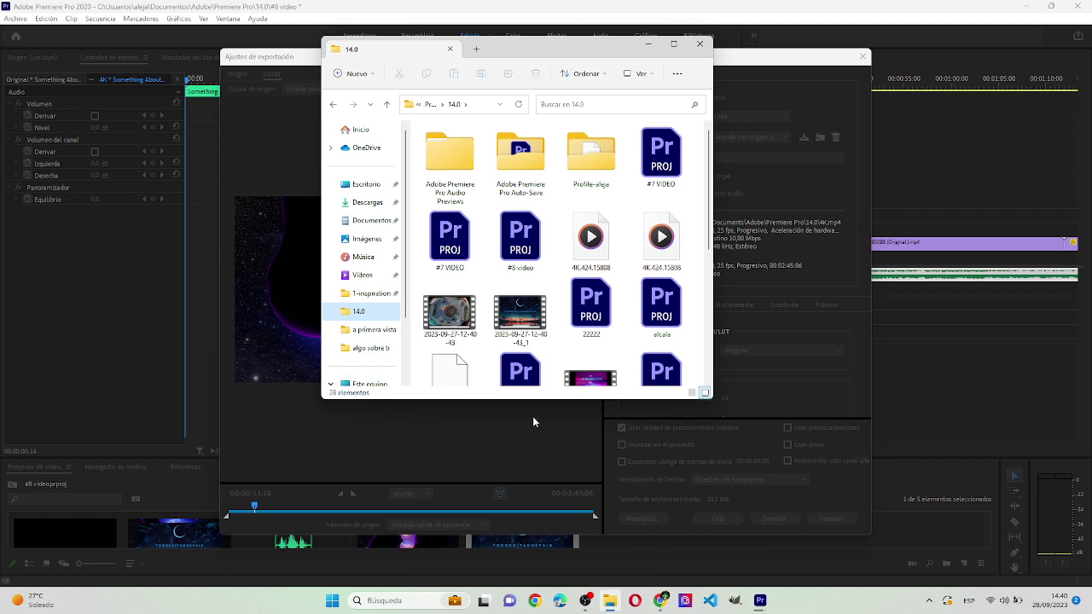
click(654, 425)
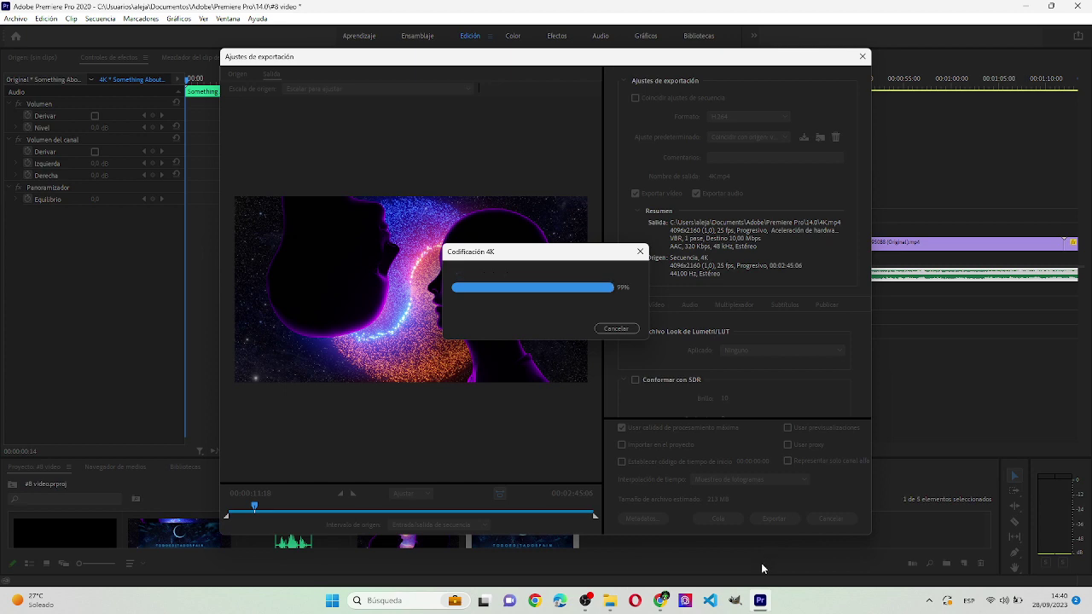
Step: Switch to the 14.0 folder in File Explorer, play the exported 4K video for review and close the player
mouse_move(609, 597)
click(629, 579)
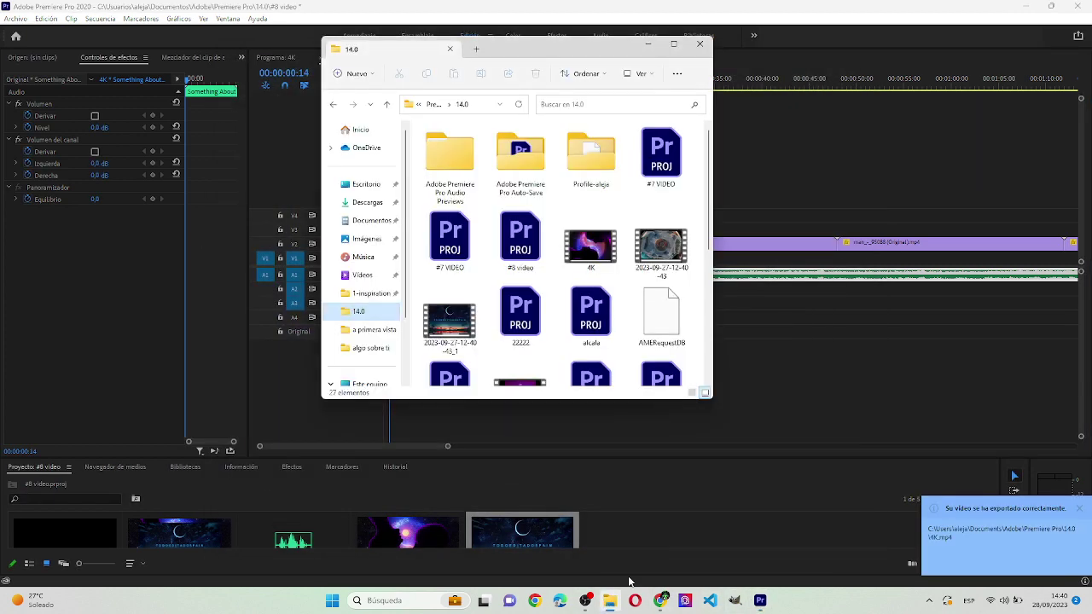
double_click(590, 248)
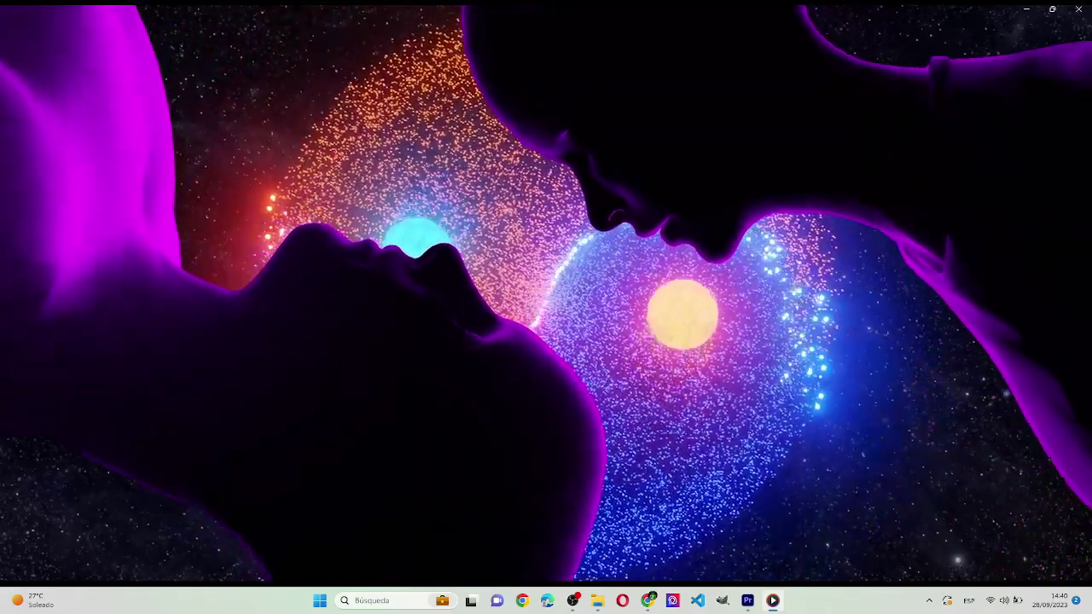
mouse_move(595, 490)
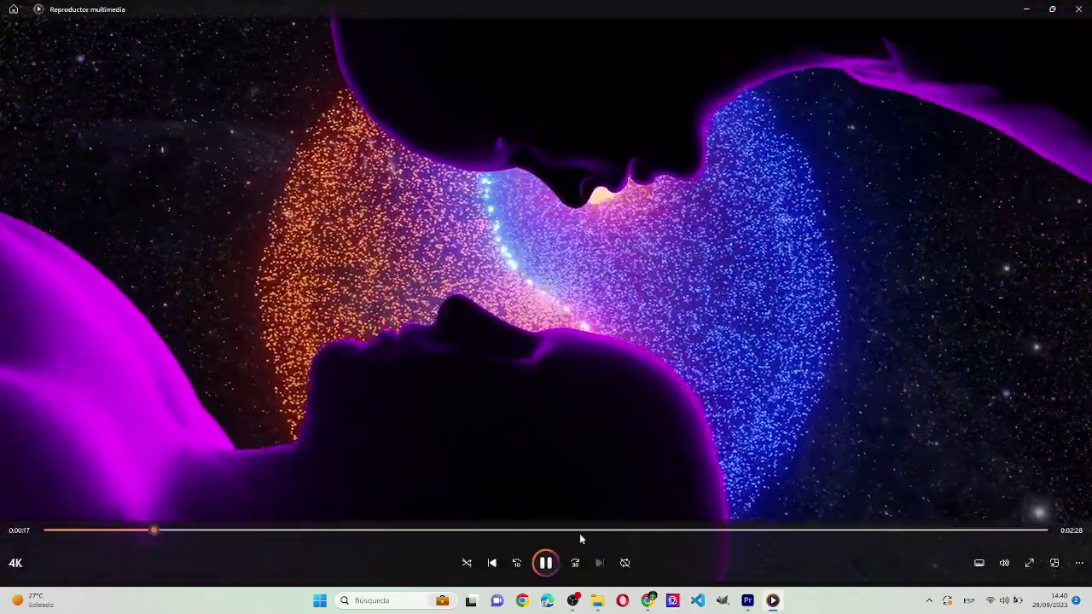
key(alt+F4)
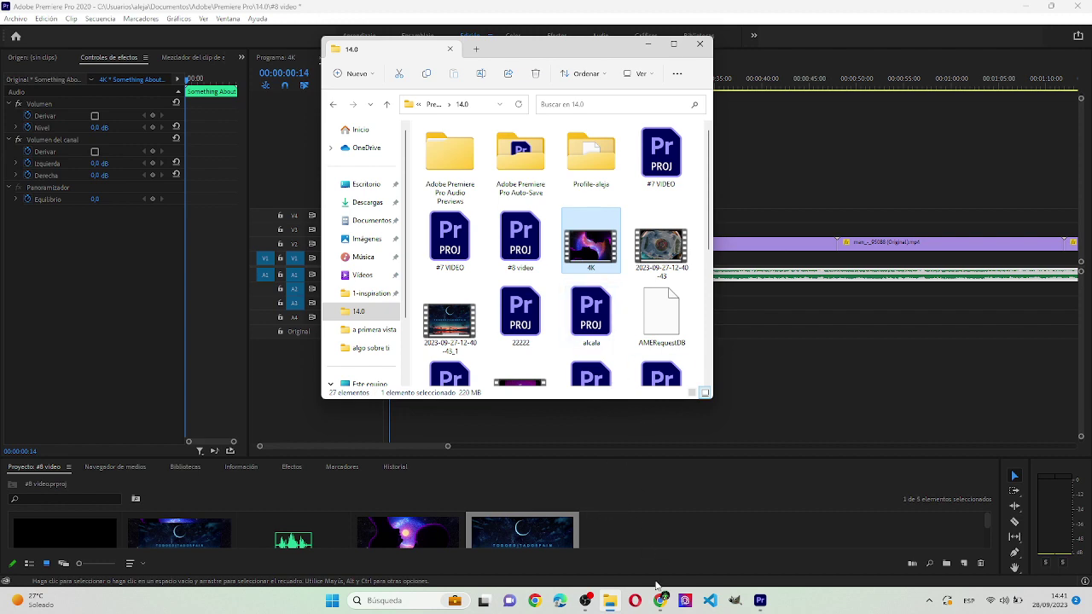
click(585, 600)
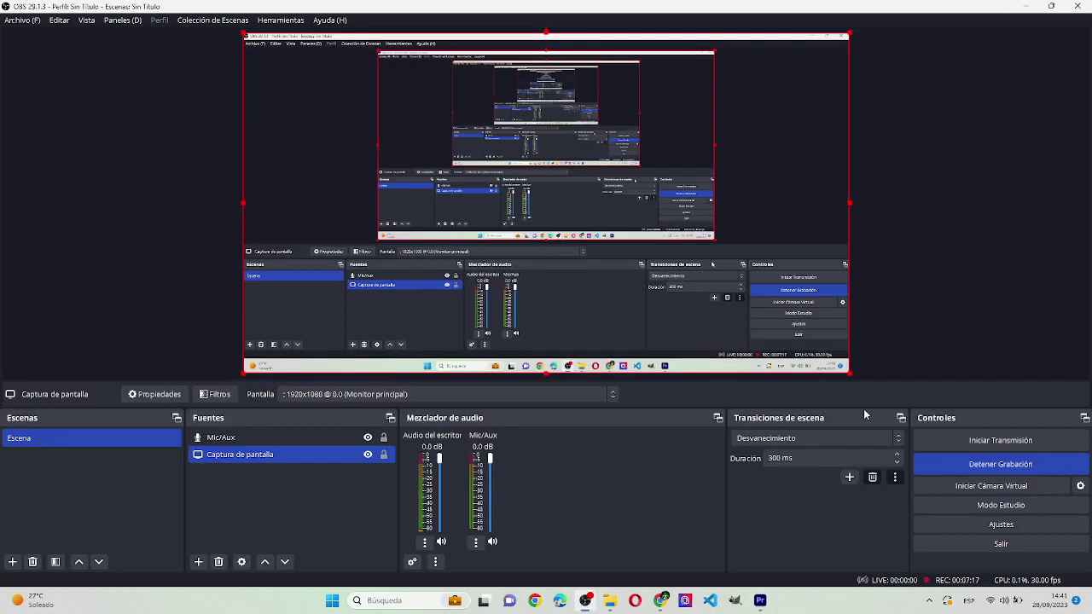